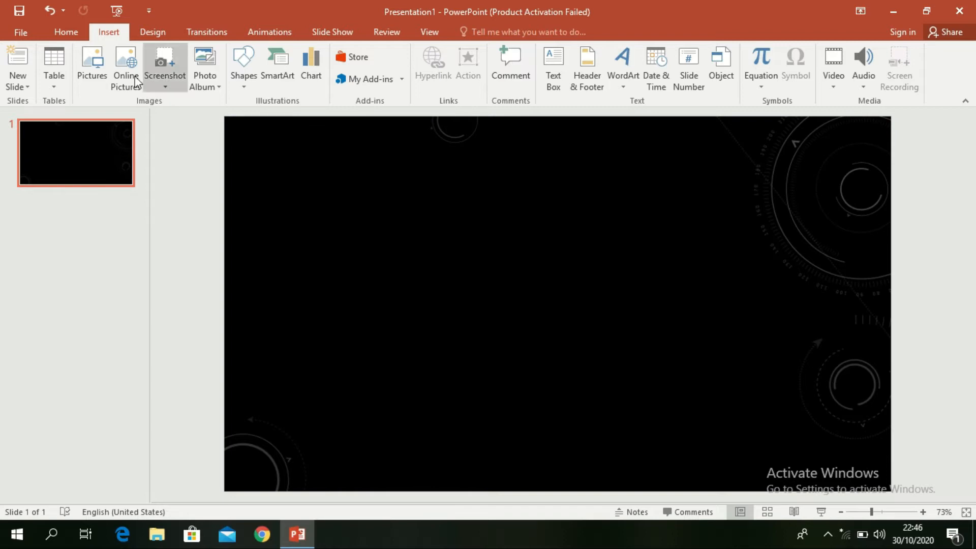
click(76, 36)
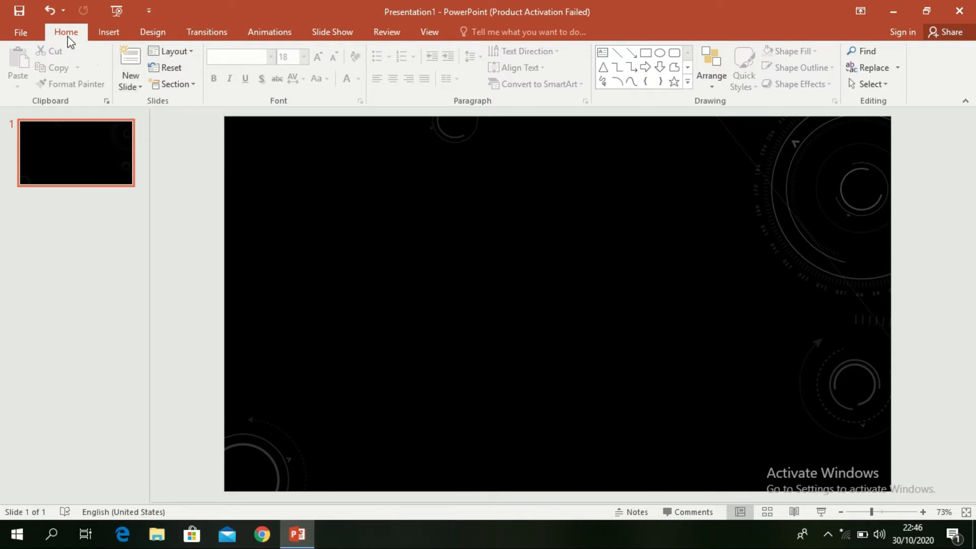
click(130, 81)
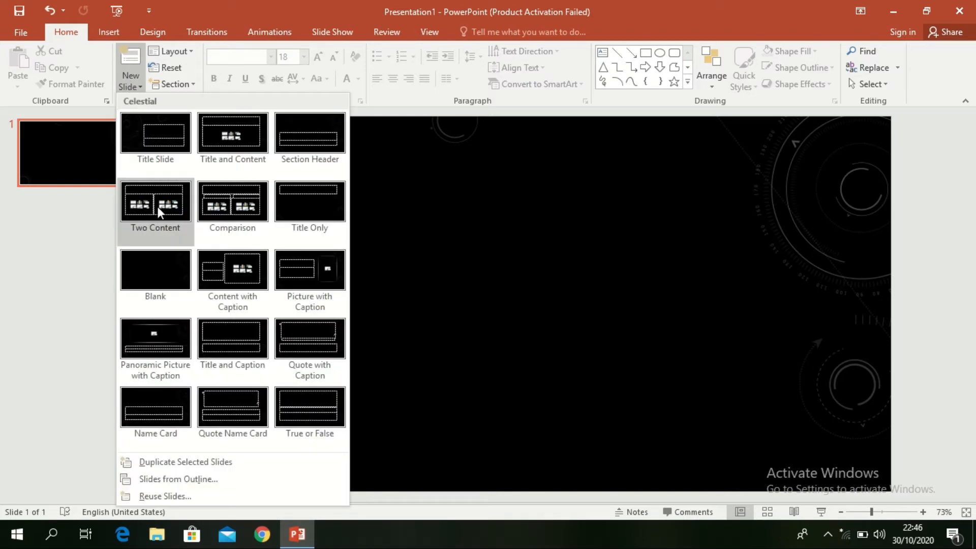
click(160, 258)
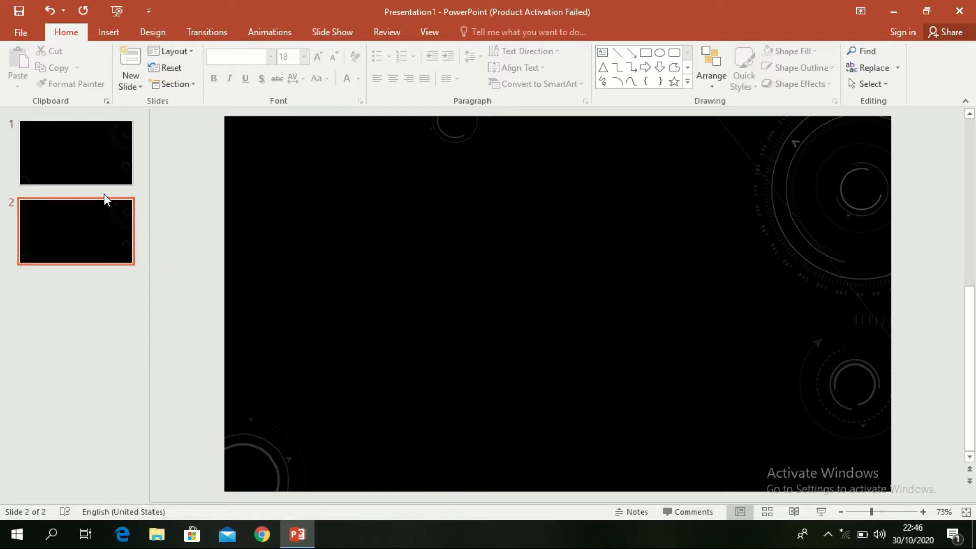
key(Delete)
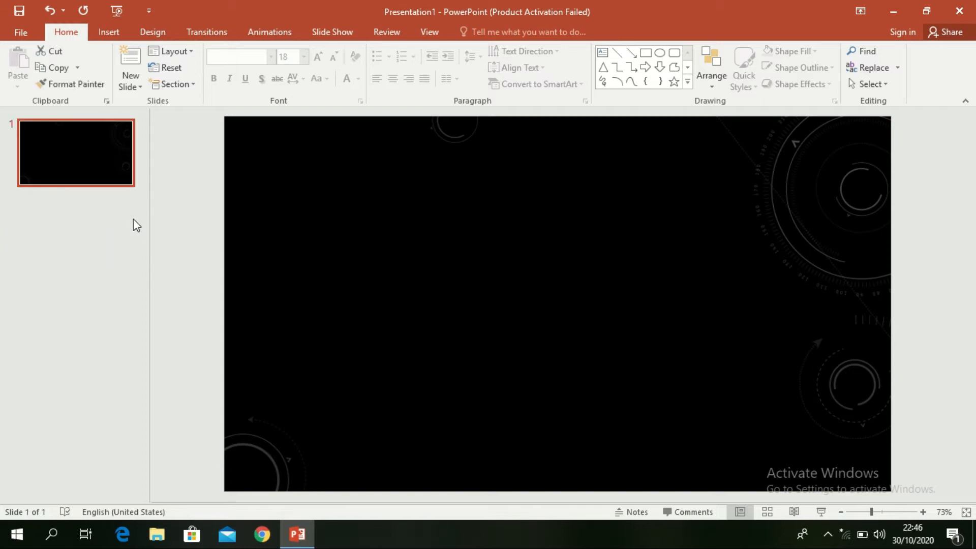
click(302, 186)
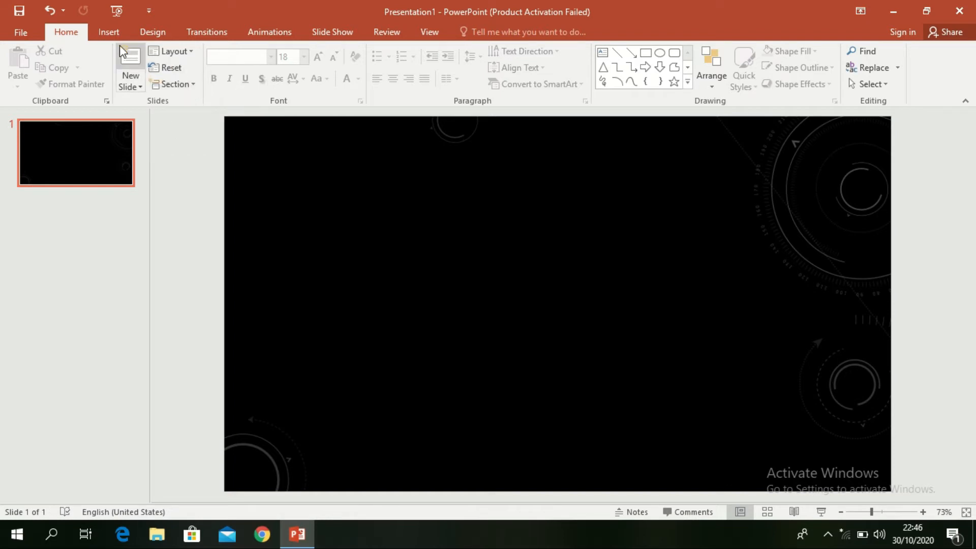
Draw a long, thin rectangle about 22.97 cm wide and 1.13 cm high across the middle of the slide.
click(109, 32)
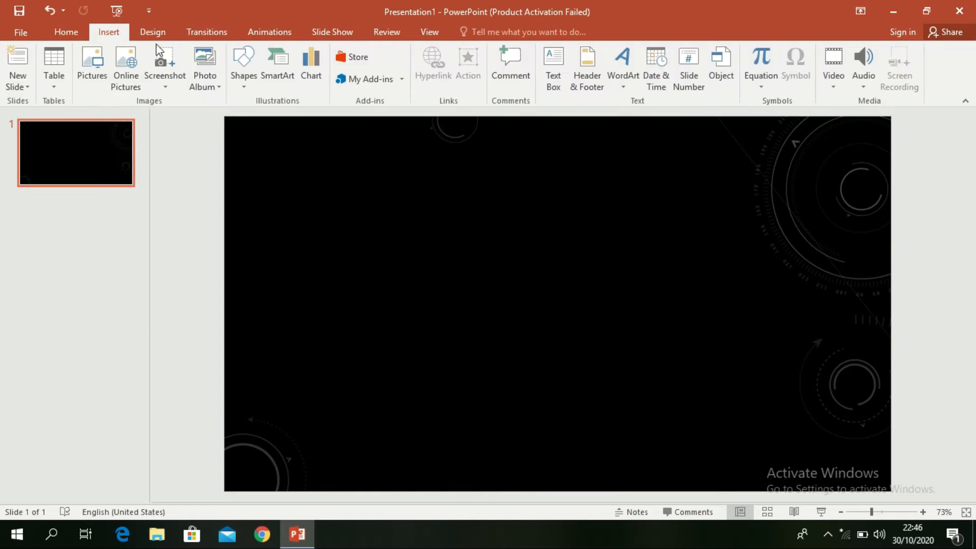
click(234, 69)
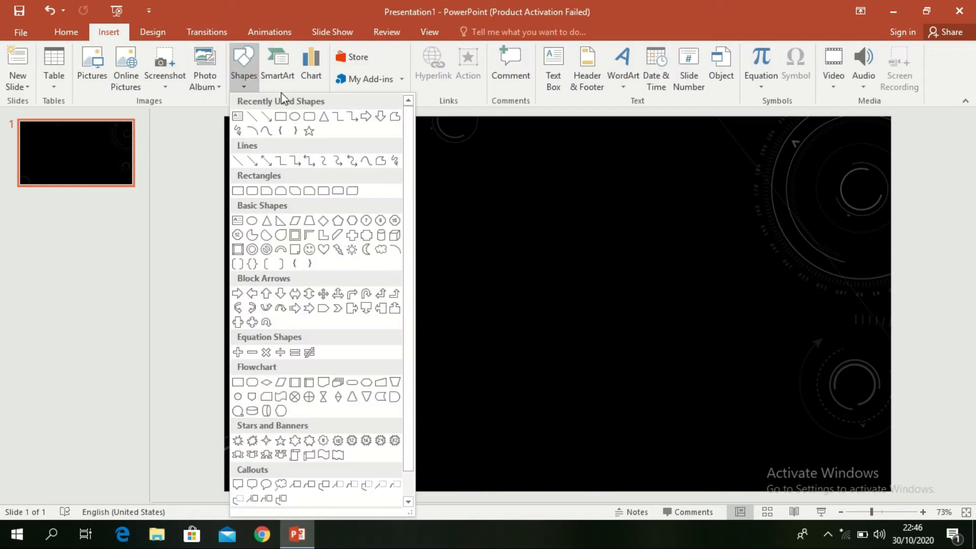
click(281, 117)
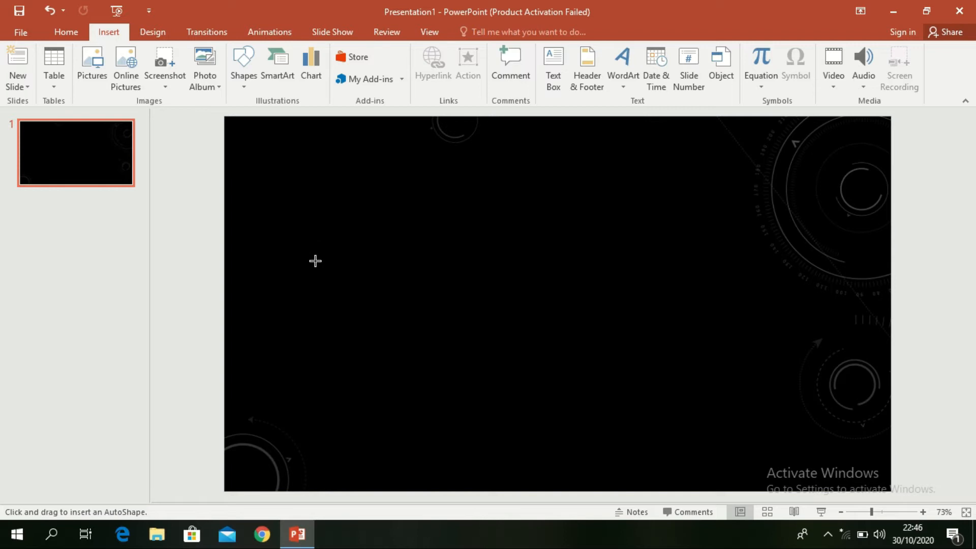
mouse_move(316, 260)
mouse_down()
mouse_move(514, 257)
mouse_move(743, 290)
mouse_move(778, 279)
mouse_move(767, 283)
mouse_up()
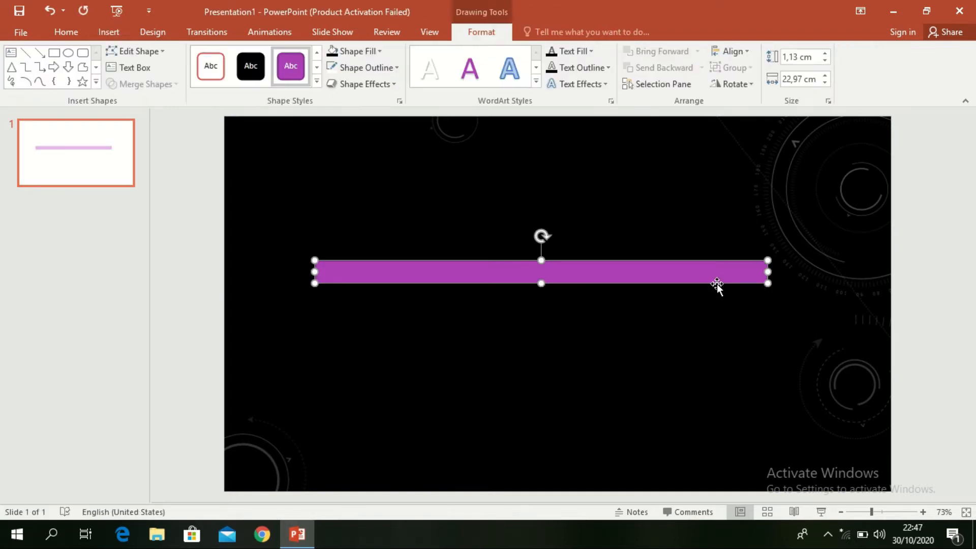
Move the purple bar slightly lower to the slide's horizontal center and increase its height to about 1.31 cm.
mouse_move(704, 277)
mouse_down()
mouse_move(715, 322)
mouse_move(715, 303)
mouse_up()
click(555, 310)
drag(551, 312, 583, 312)
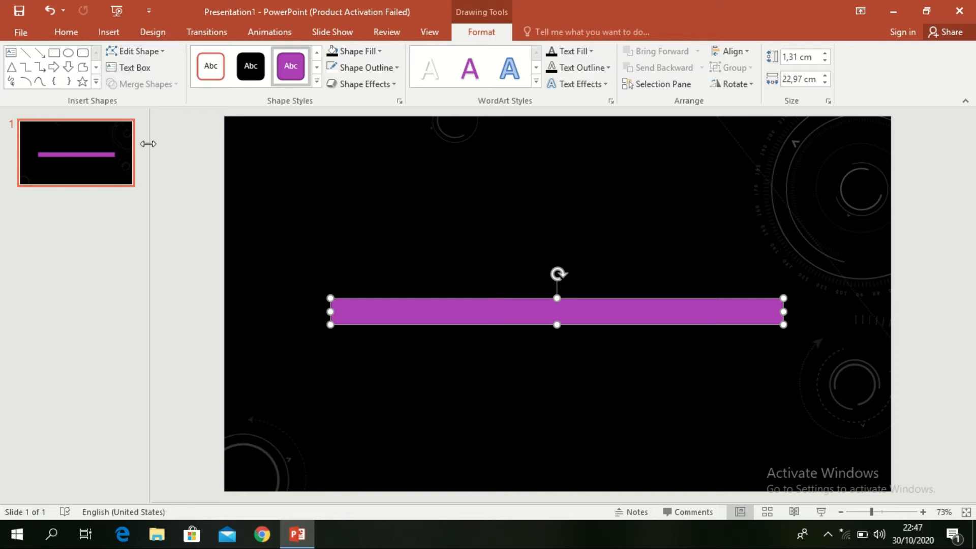
Draw a second rectangle about 23.55 cm wide and 1.92 cm high over the purple bar and remove its fill.
click(54, 53)
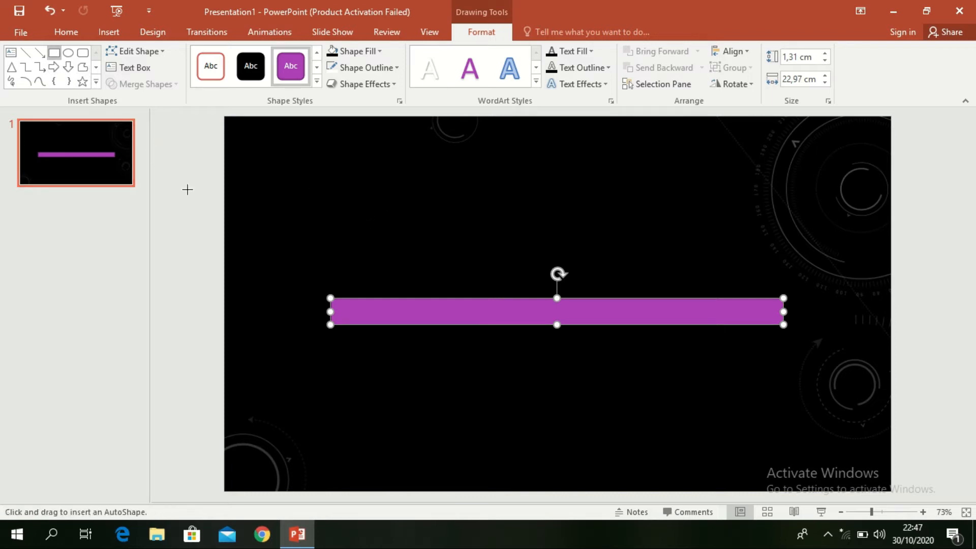
drag(325, 289, 789, 326)
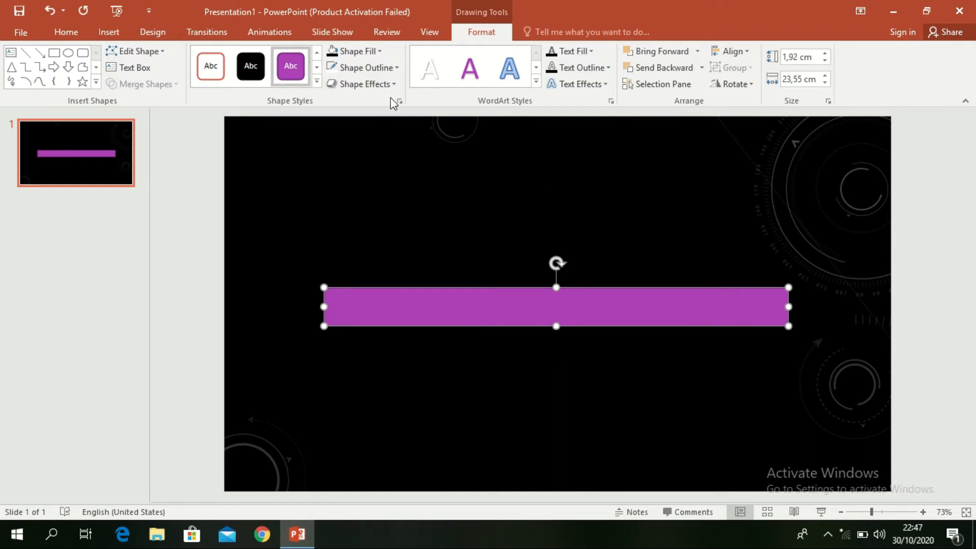
click(372, 54)
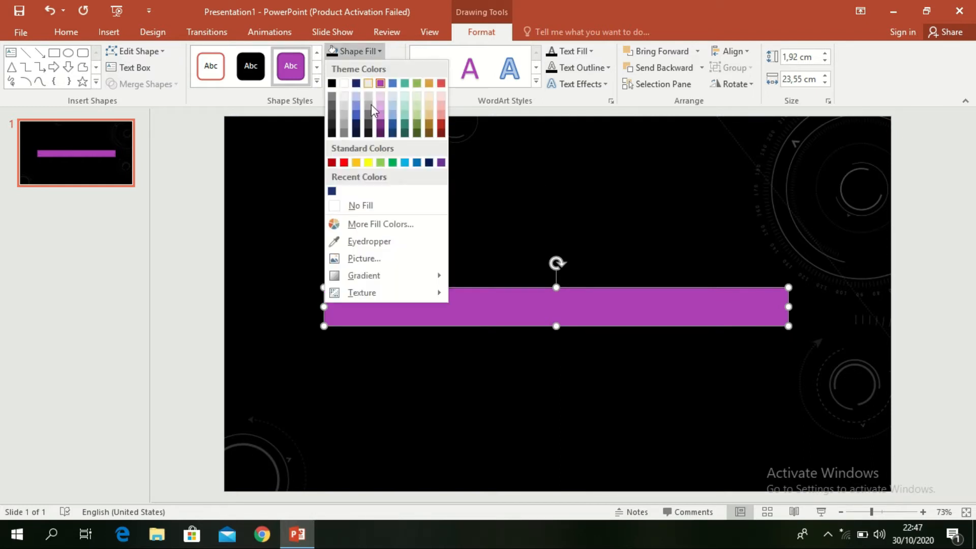
click(366, 208)
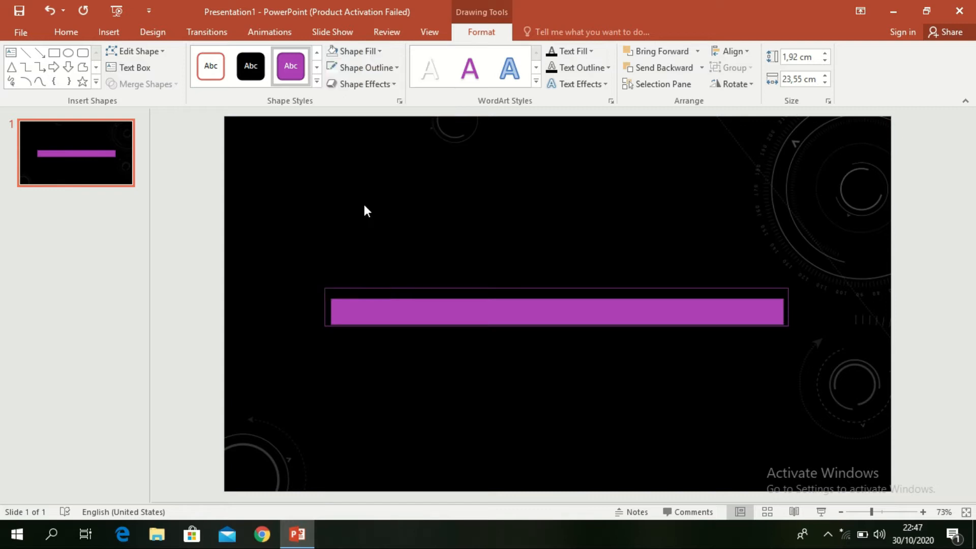
Give the unfilled rectangle a white outline with a 3 pt weight.
click(364, 71)
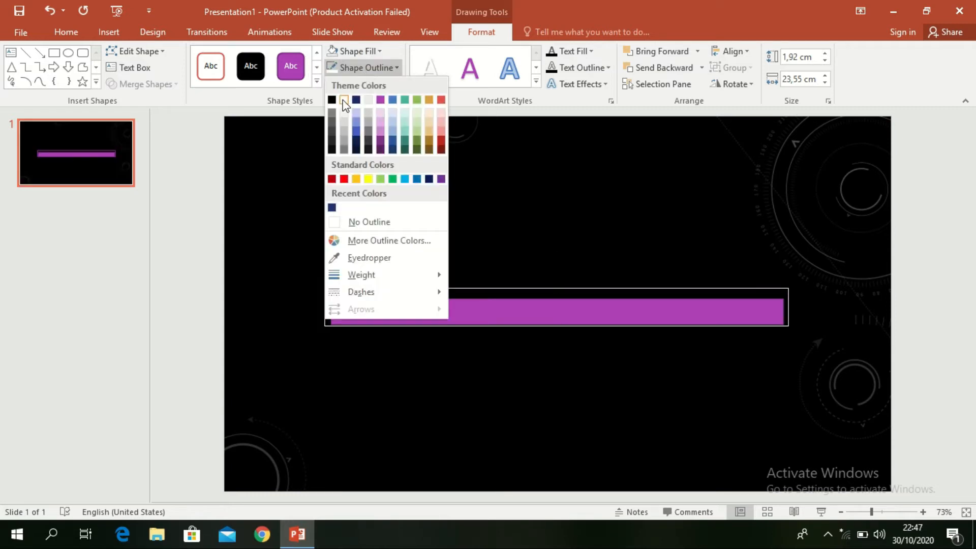
click(344, 100)
click(364, 67)
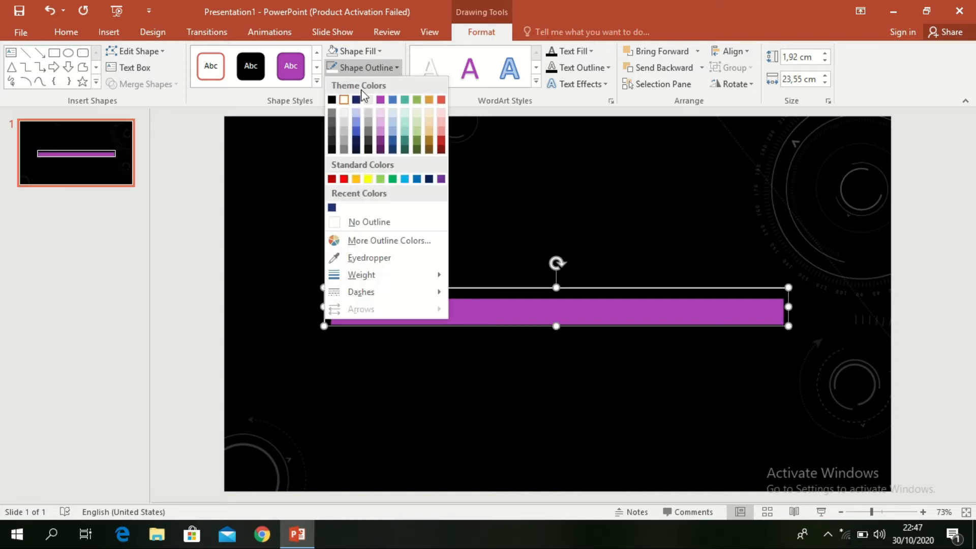
mouse_move(407, 280)
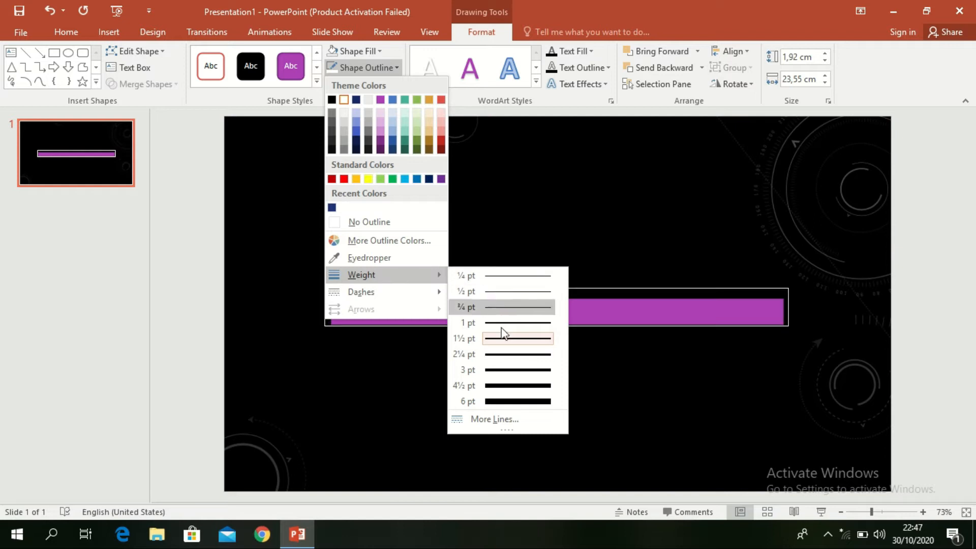
click(510, 376)
Reduce the white frame's height to about 1.62 cm and position it closely around the purple bar.
drag(499, 294, 499, 298)
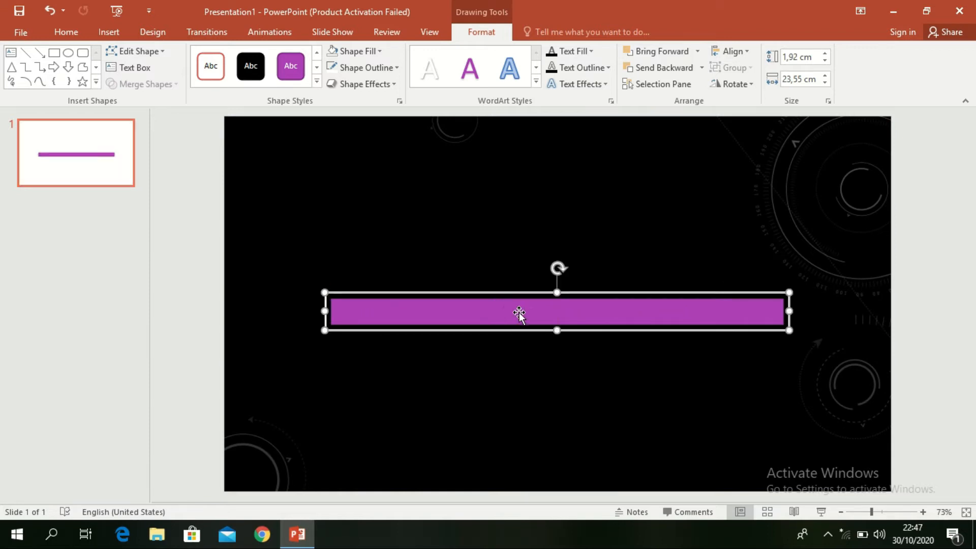
drag(553, 330, 544, 300)
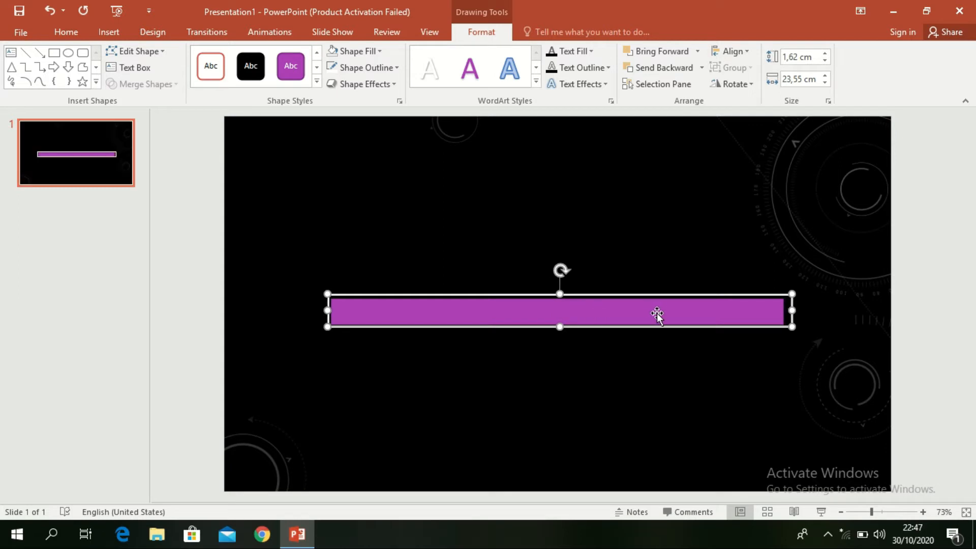
key(ctrl+Down)
key(ctrl+Left)
Widen the purple bar to about 23.37 cm and shift it slightly left so it fills the white frame.
click(675, 314)
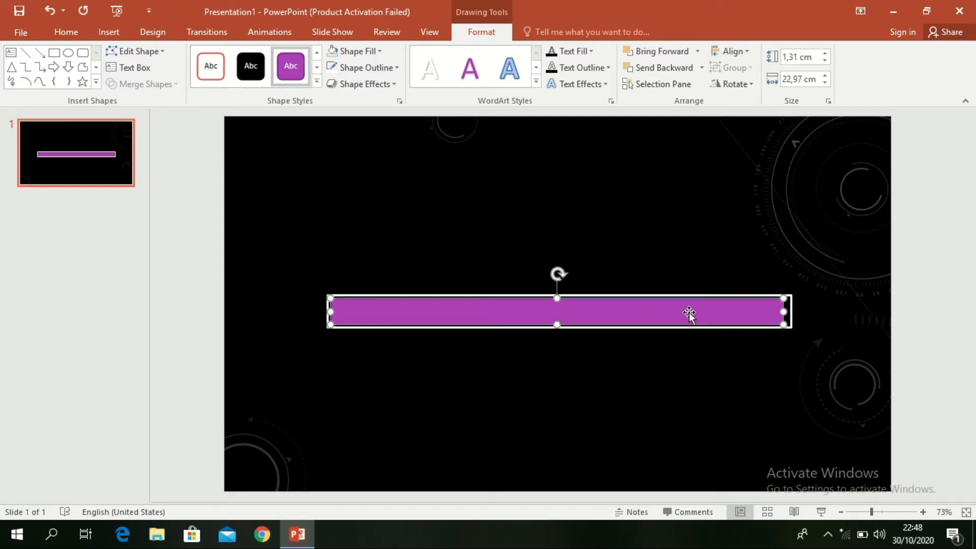
drag(783, 312, 792, 311)
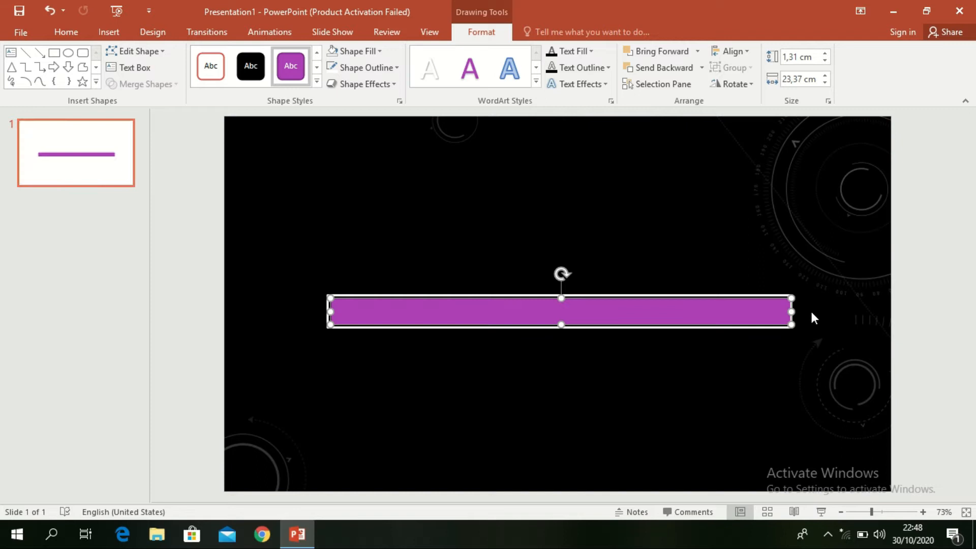
click(765, 321)
click(746, 367)
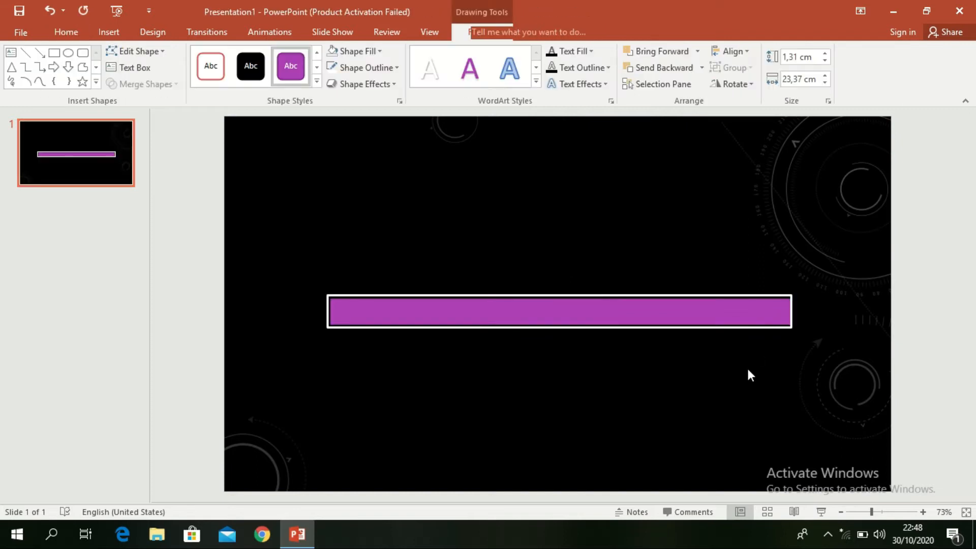
click(715, 325)
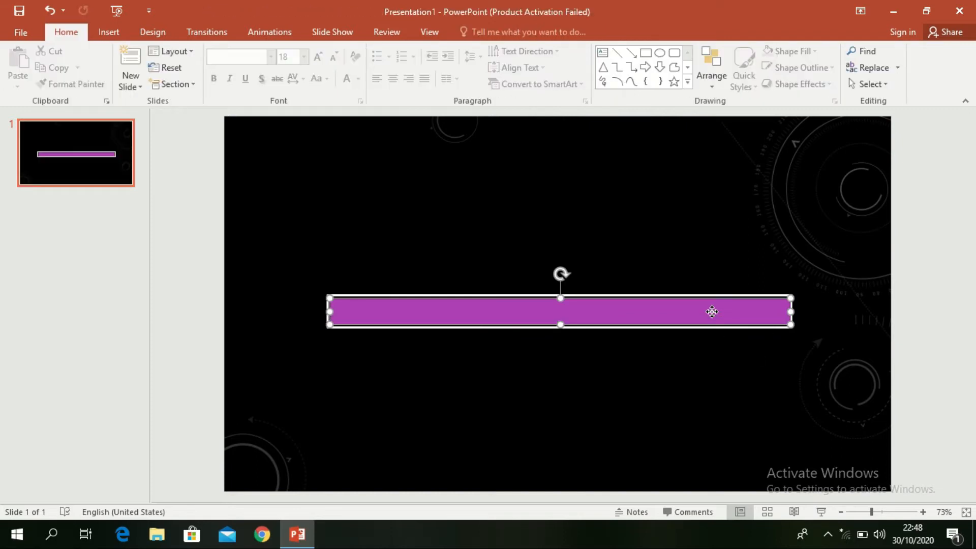
click(755, 359)
click(715, 320)
click(741, 348)
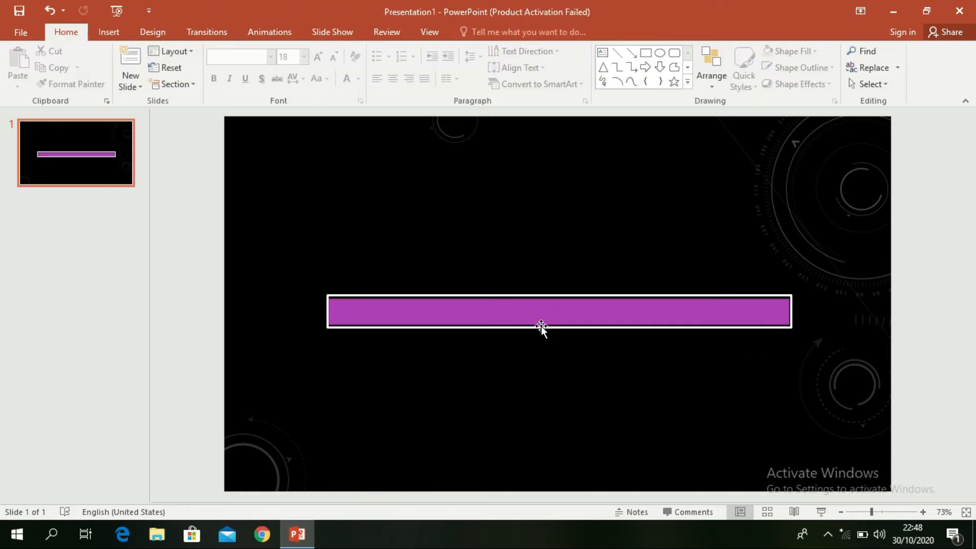
Select the purple bar together with its white frame and move both slightly up the slide.
drag(206, 275, 855, 343)
mouse_move(754, 317)
mouse_down()
mouse_move(747, 313)
mouse_move(760, 310)
mouse_up()
click(784, 352)
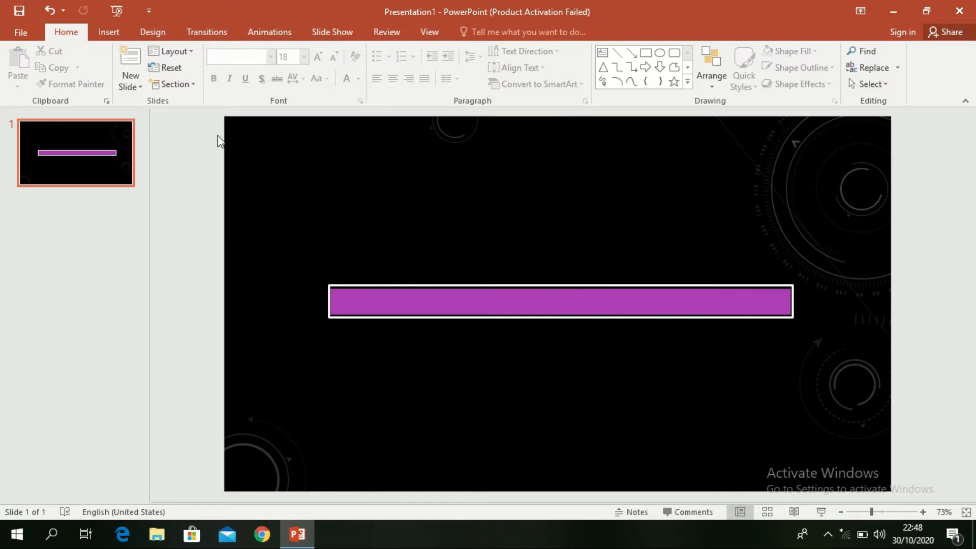
Insert a text box above the bar containing "Loading...".
click(117, 32)
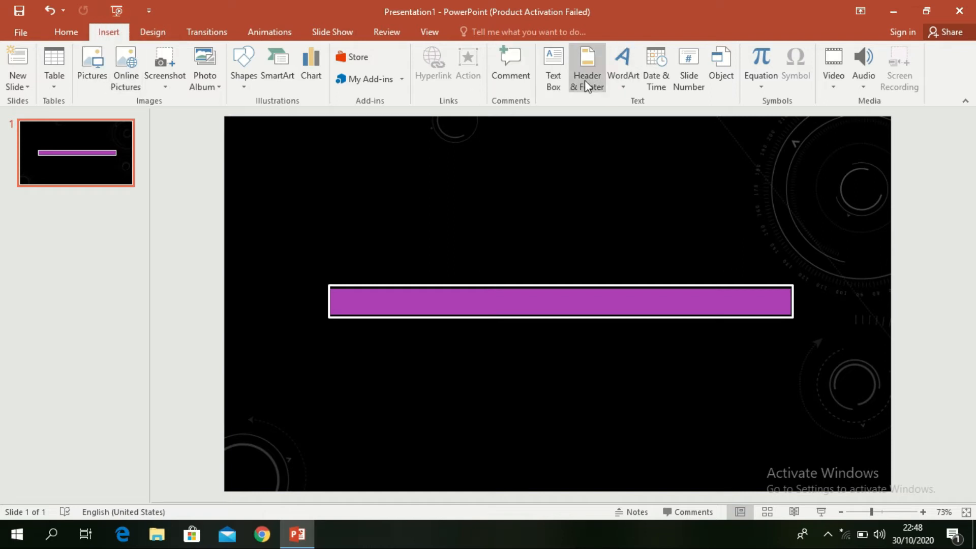
click(554, 69)
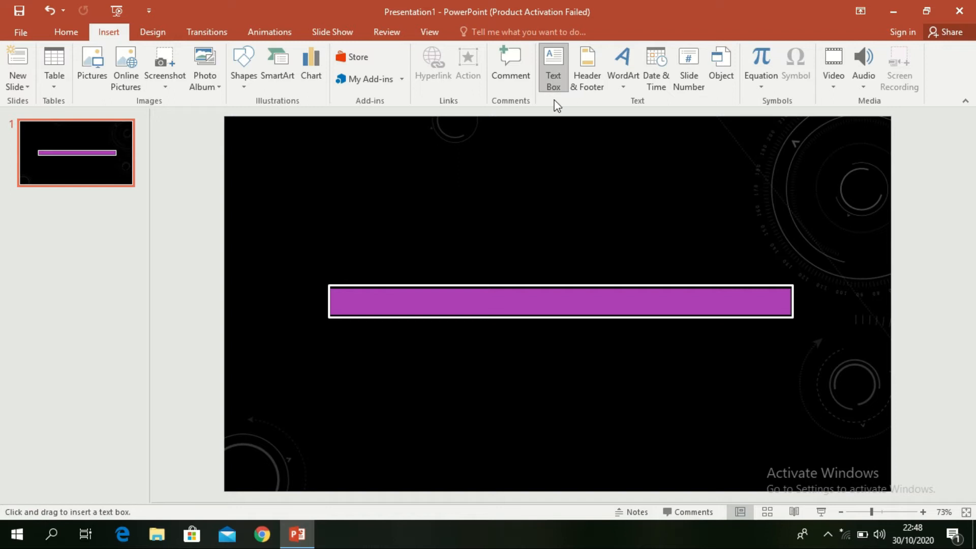
click(535, 247)
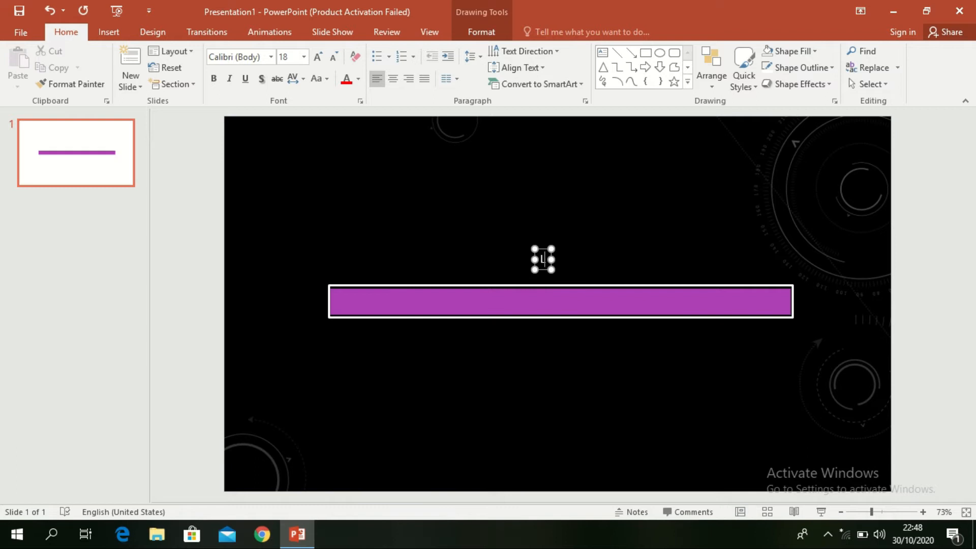
text(Loadin)
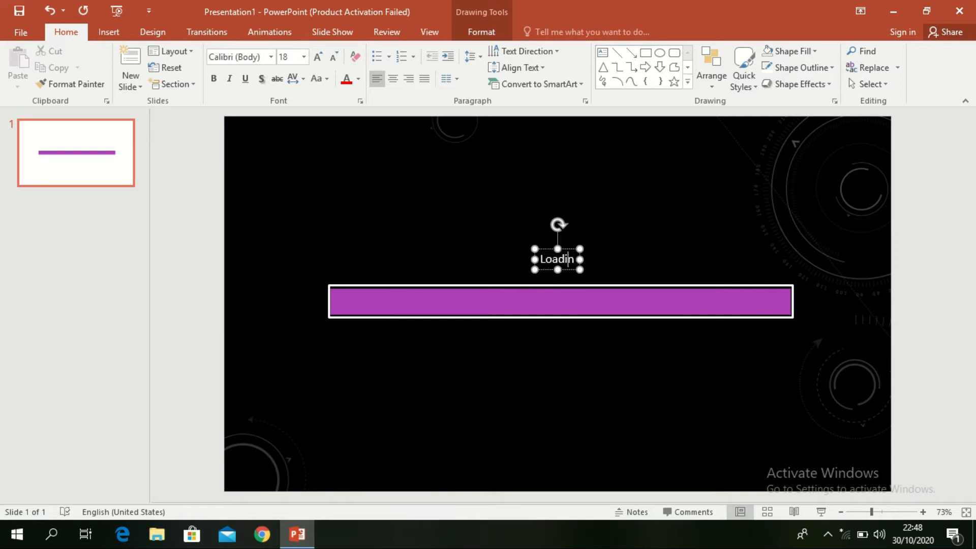
text(g...)
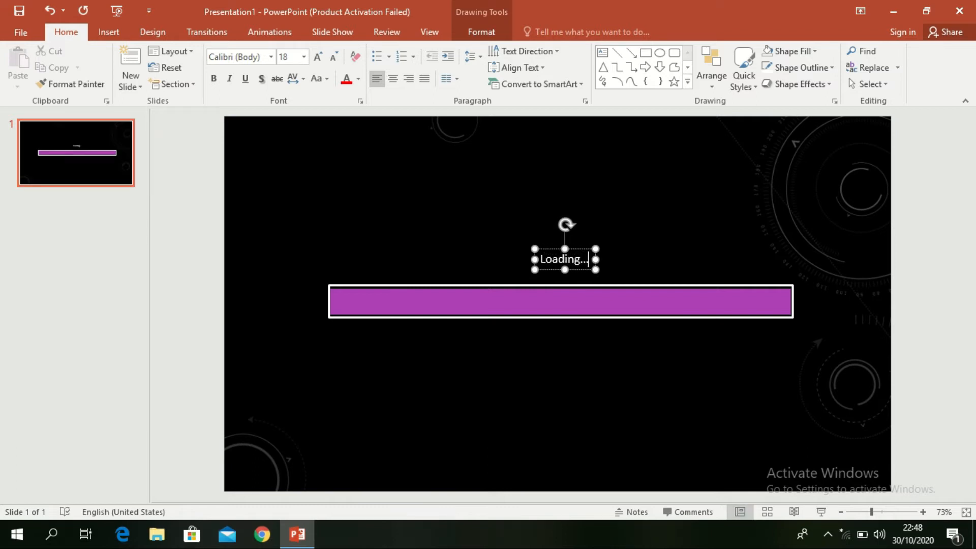
Format the "Loading..." text as 28 pt Bahnschrift SemiBold and move it to the center below the bar.
click(580, 270)
click(318, 57)
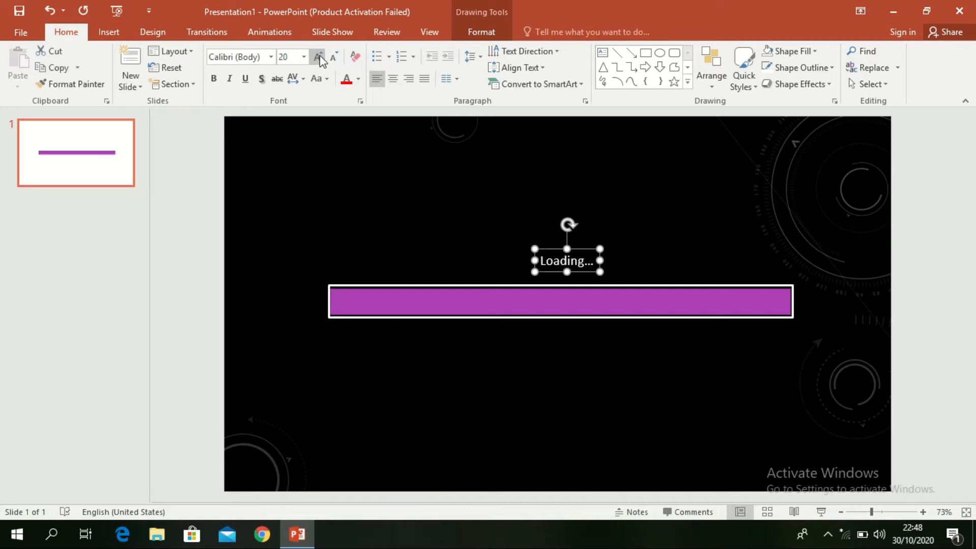
click(319, 57)
click(318, 57)
click(271, 56)
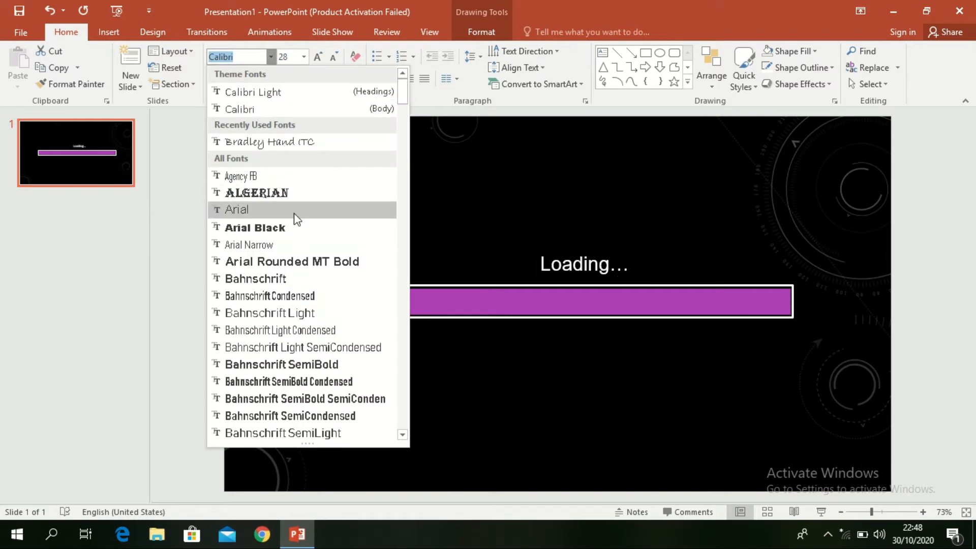
scroll(294, 212, down, 2)
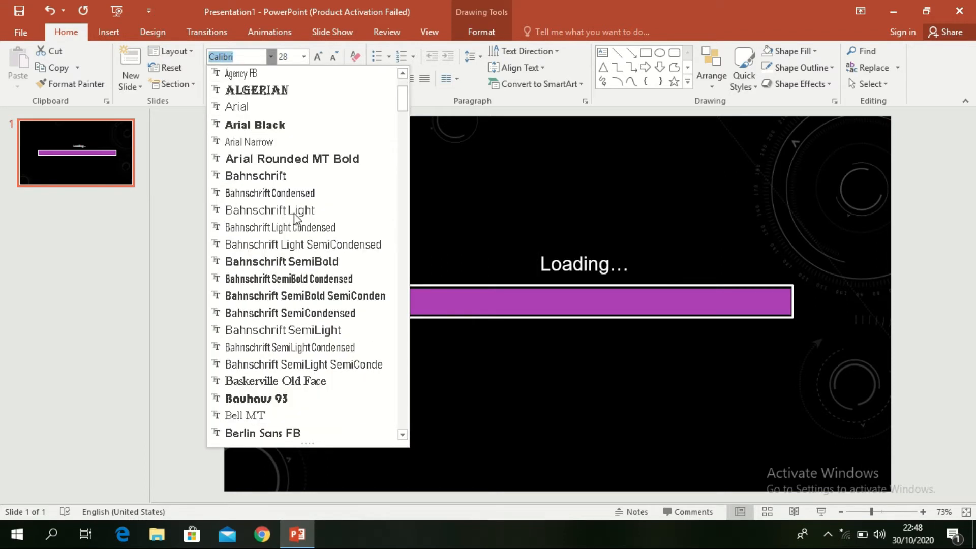
click(303, 261)
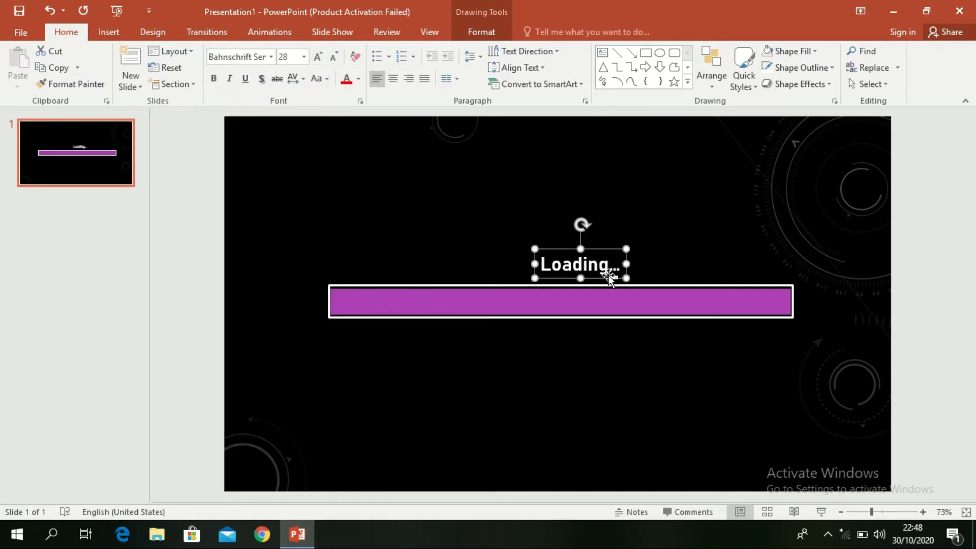
drag(609, 278, 588, 356)
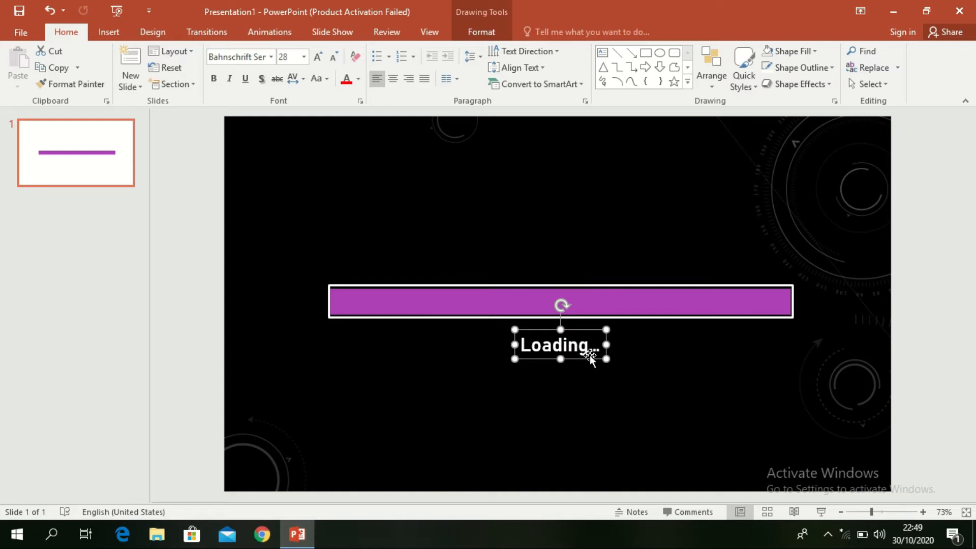
Fill the purple bar with a dark-variation gradient running from lighter purple on its left end to dark purple on its right end.
click(502, 248)
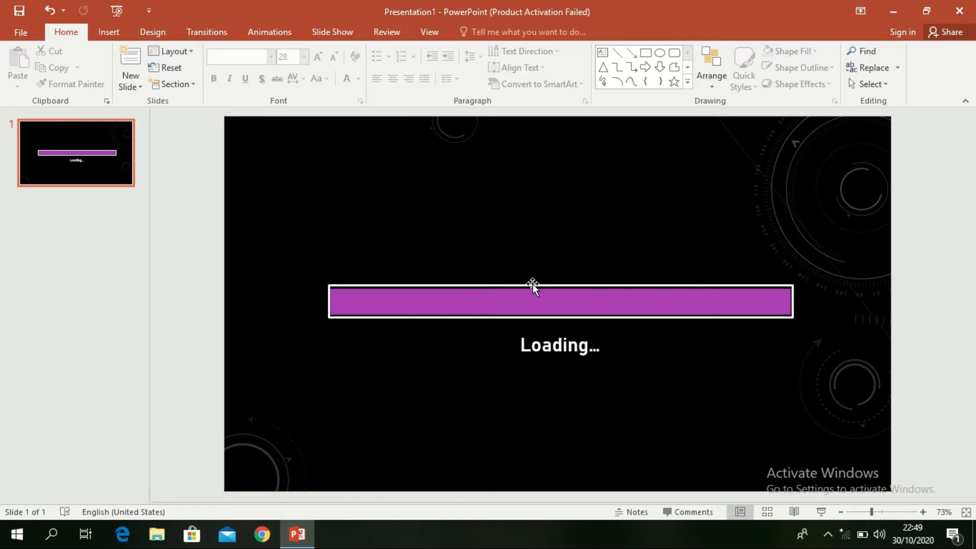
click(628, 302)
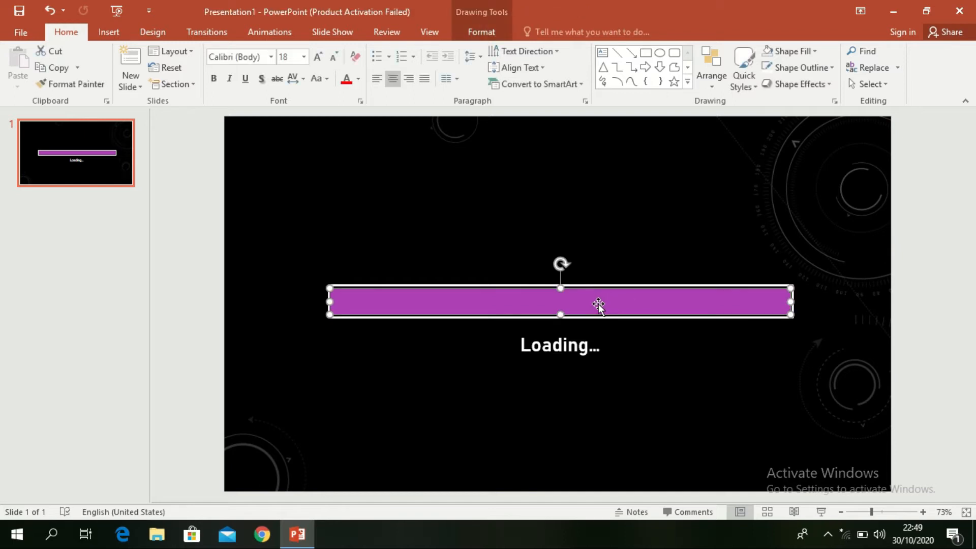
click(471, 33)
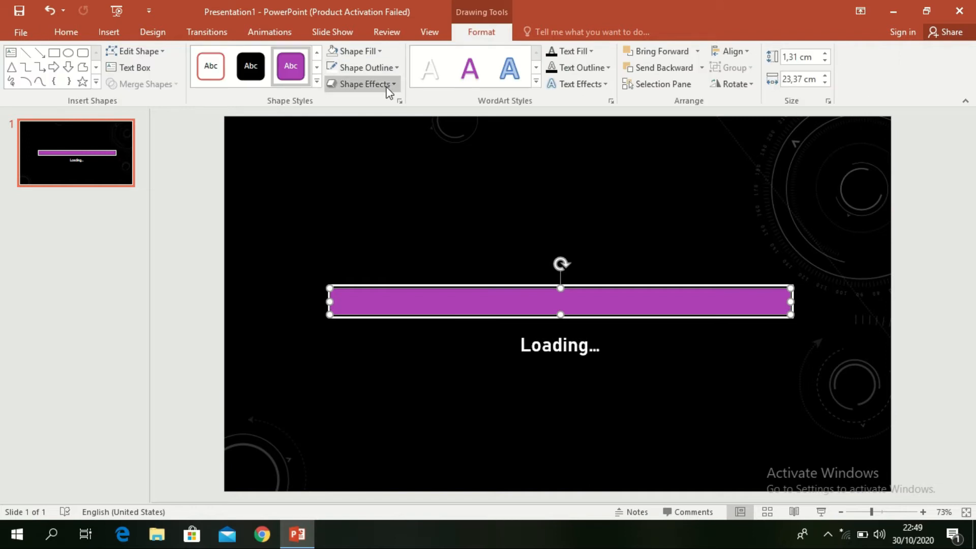
click(374, 53)
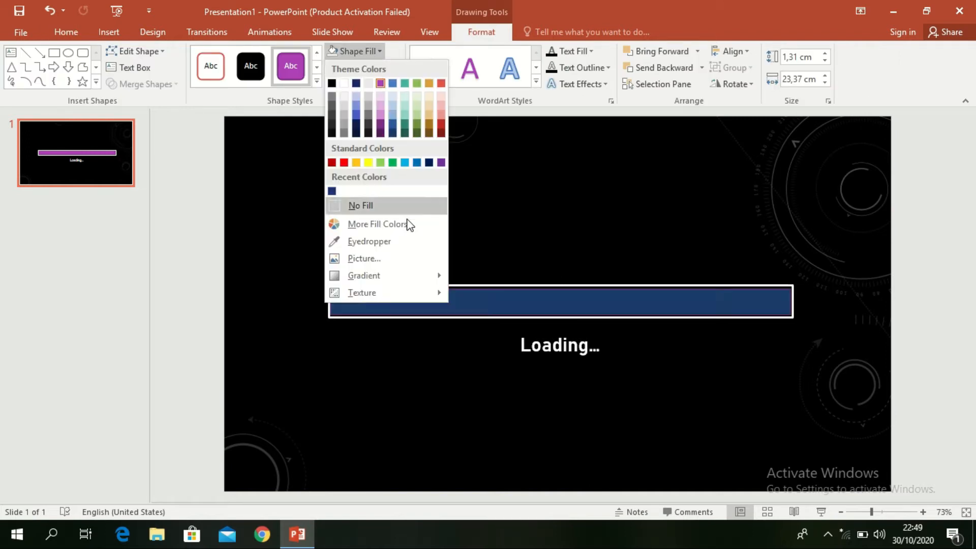
mouse_move(447, 283)
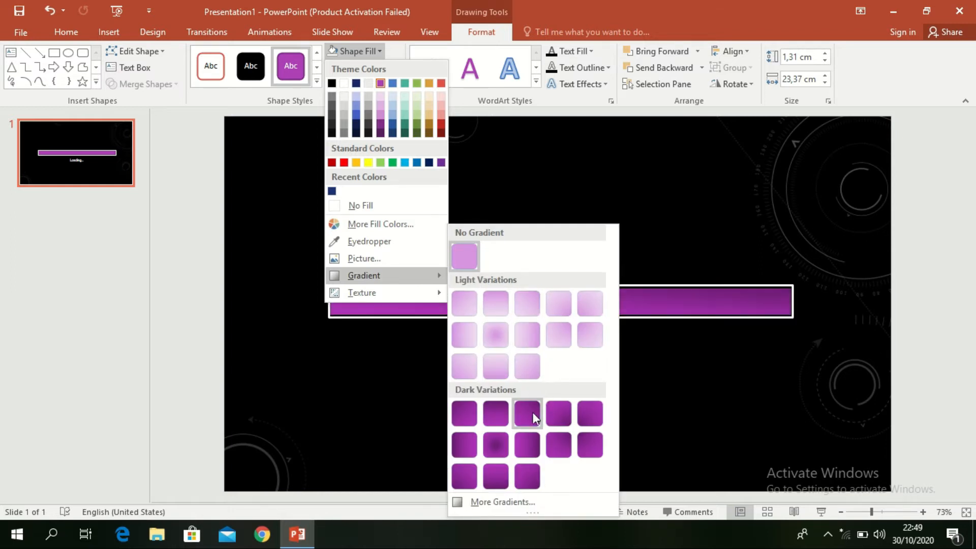
click(530, 441)
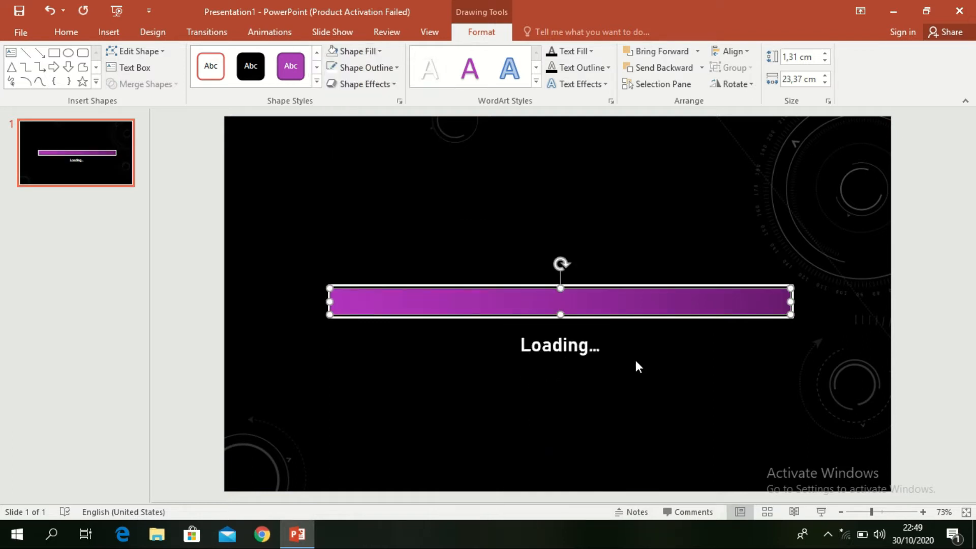
click(649, 359)
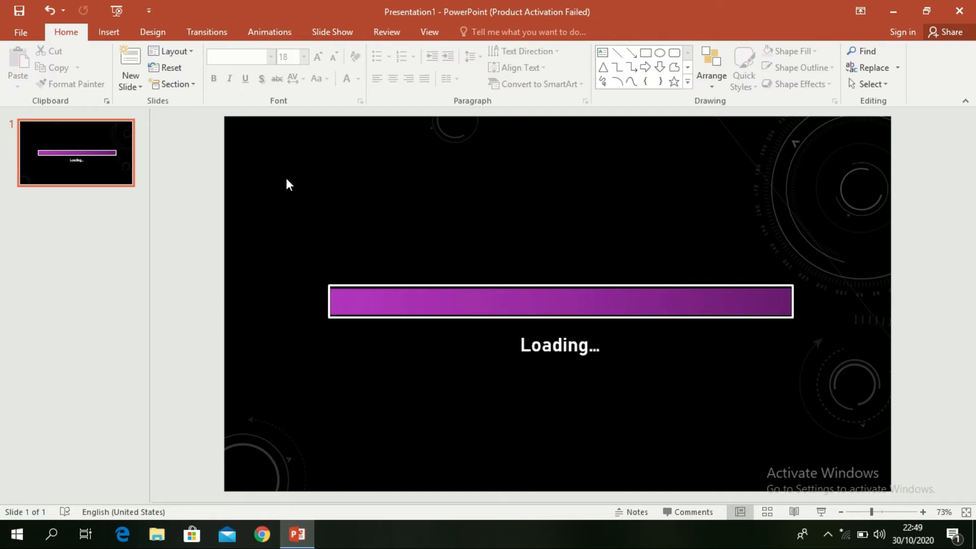
Apply the Wipe entrance animation to the gradient purple bar.
click(407, 300)
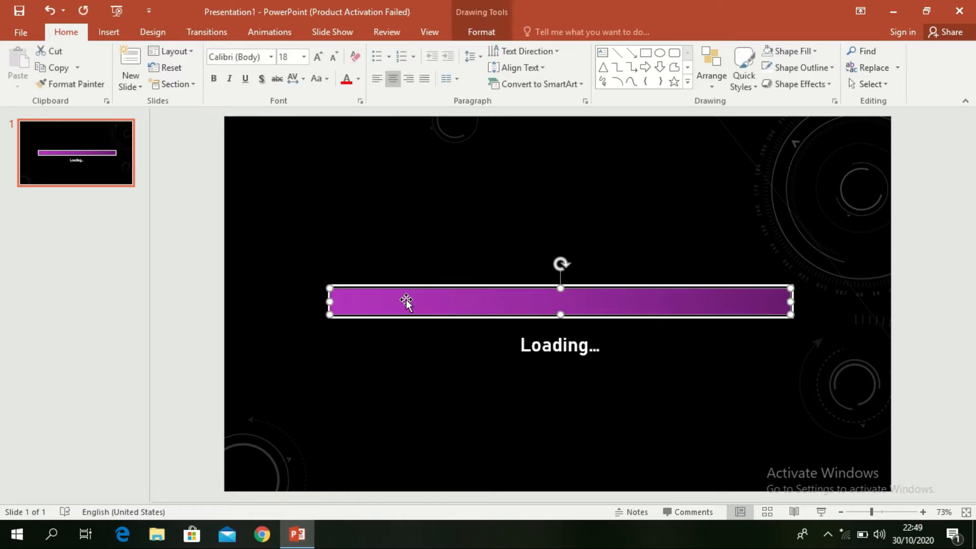
click(277, 34)
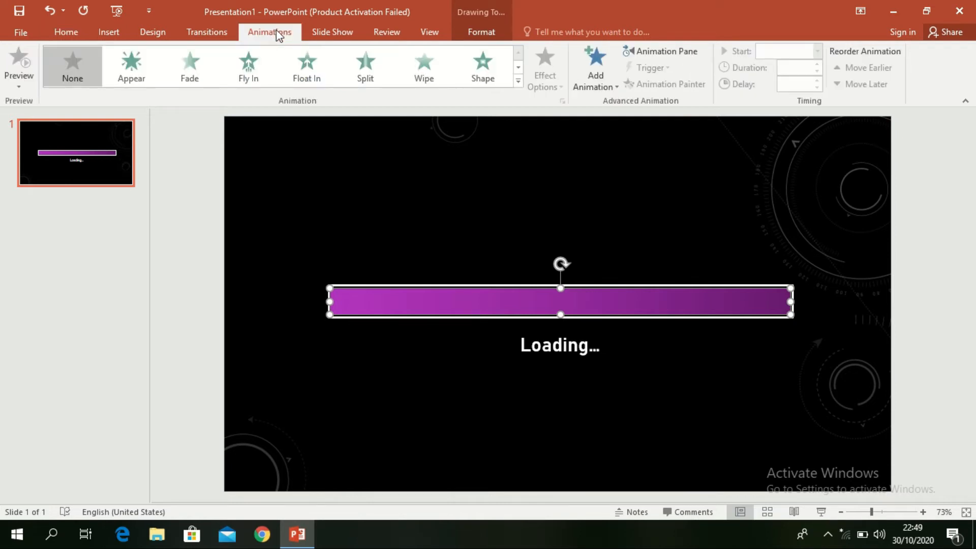
click(424, 79)
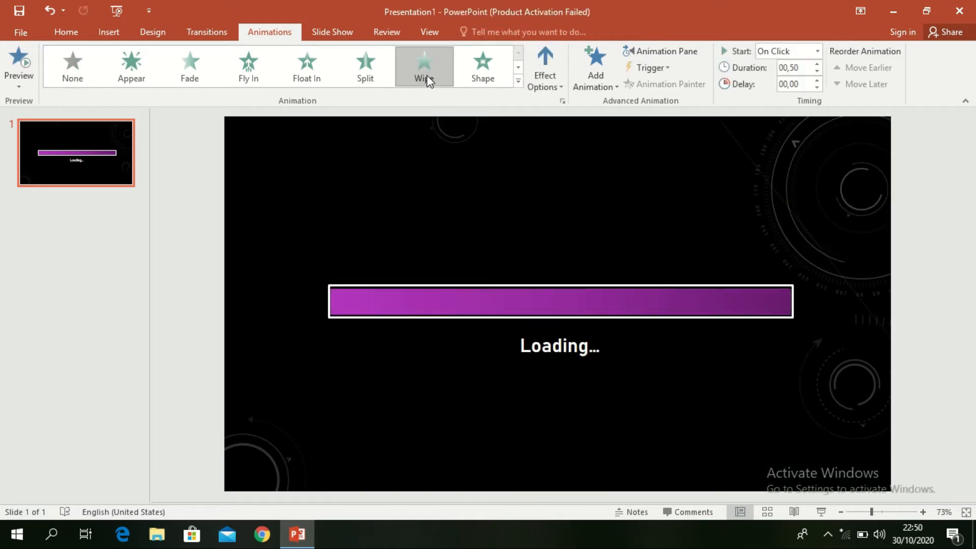
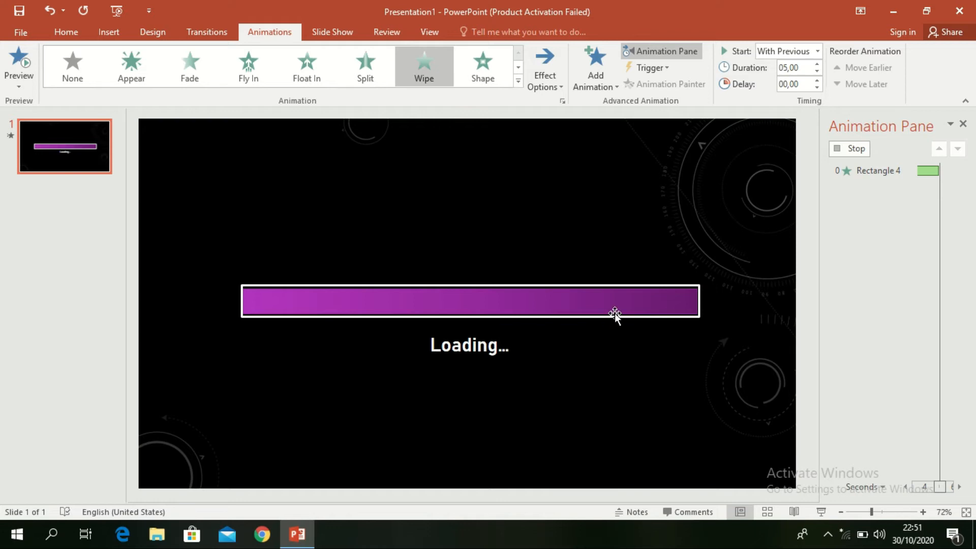
Apply the Teeter emphasis animation to the "Loading..." text box.
click(640, 304)
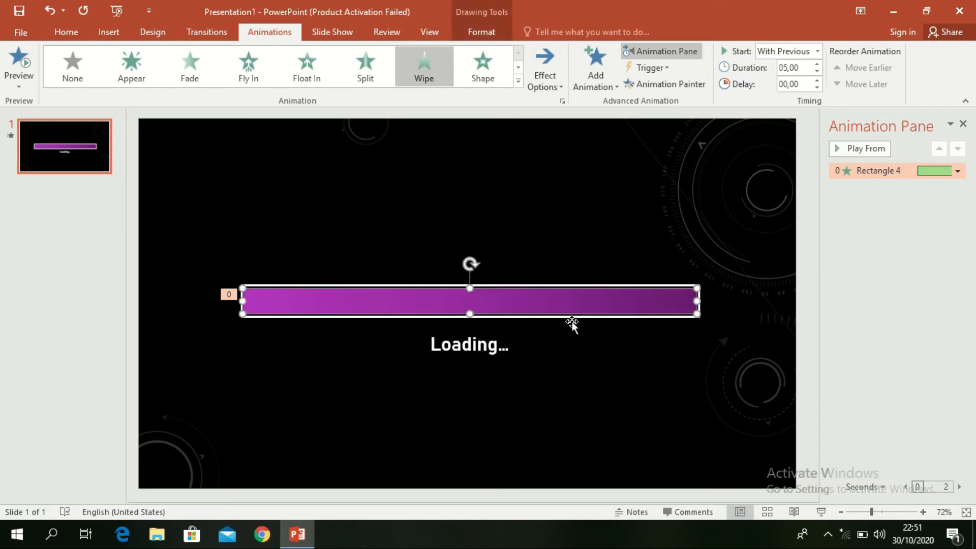
click(496, 348)
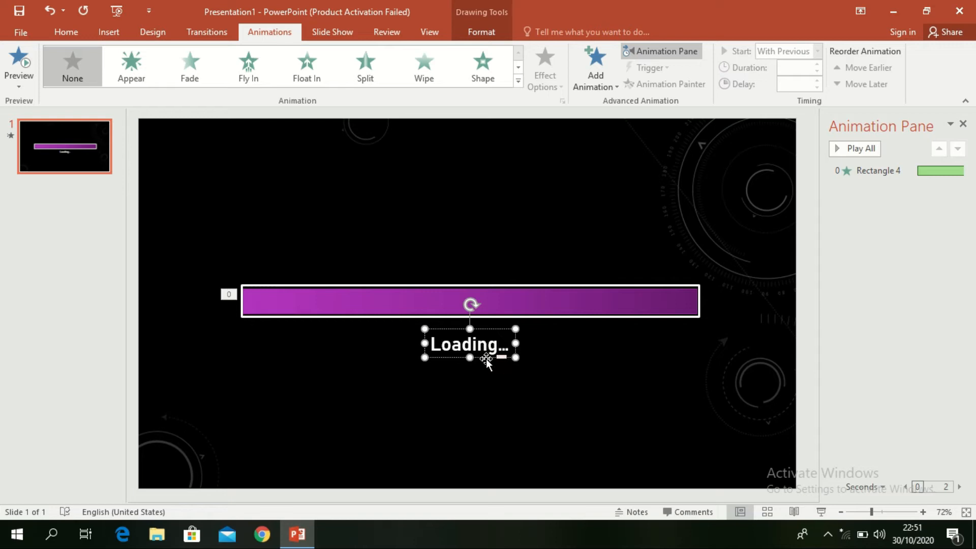
click(484, 356)
click(519, 81)
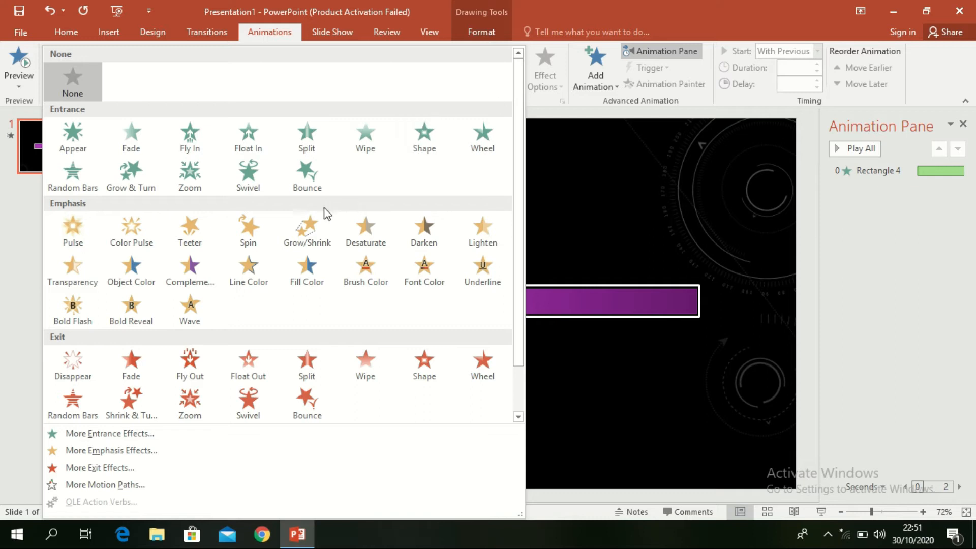
click(209, 229)
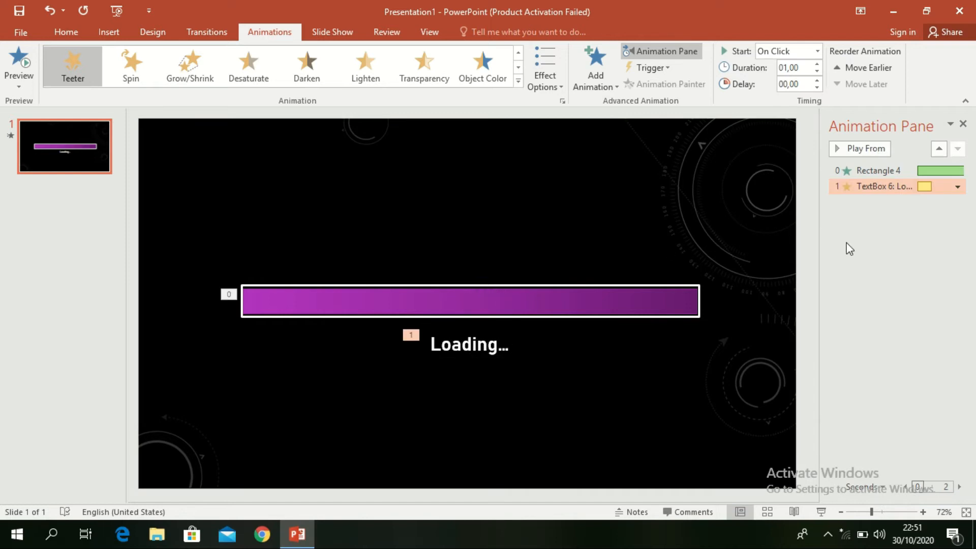
Set the Teeter animation's timing to start With Previous, last 1 second (Fast) and repeat Until End of Slide.
click(958, 187)
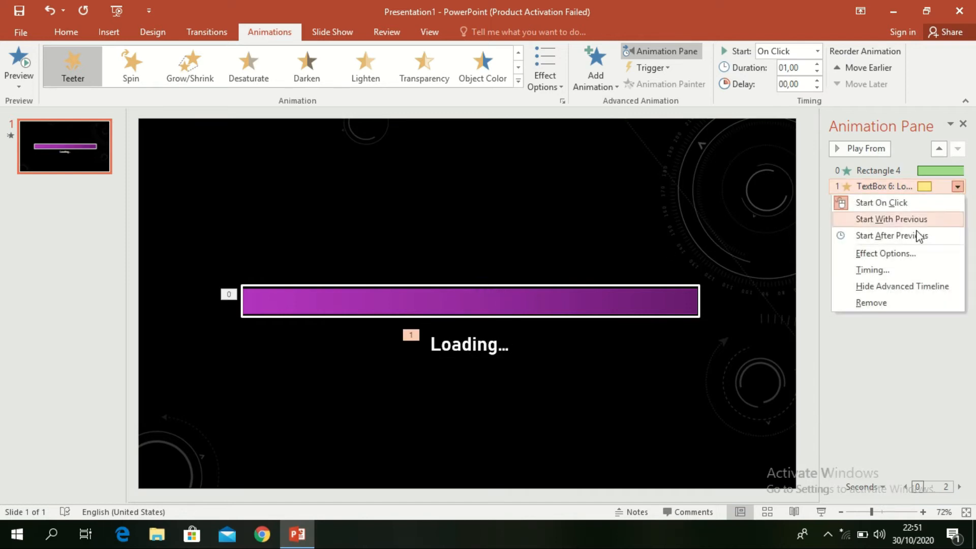
click(872, 269)
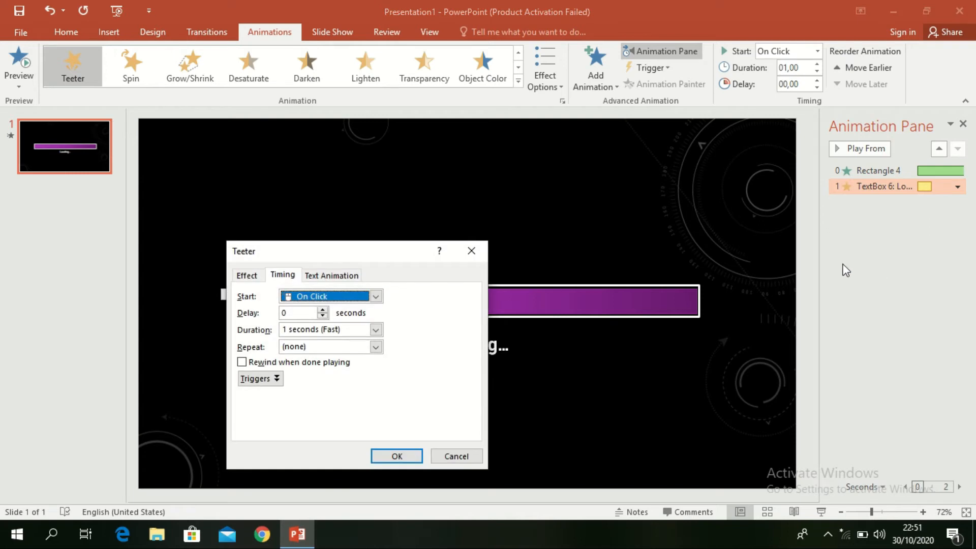
click(376, 297)
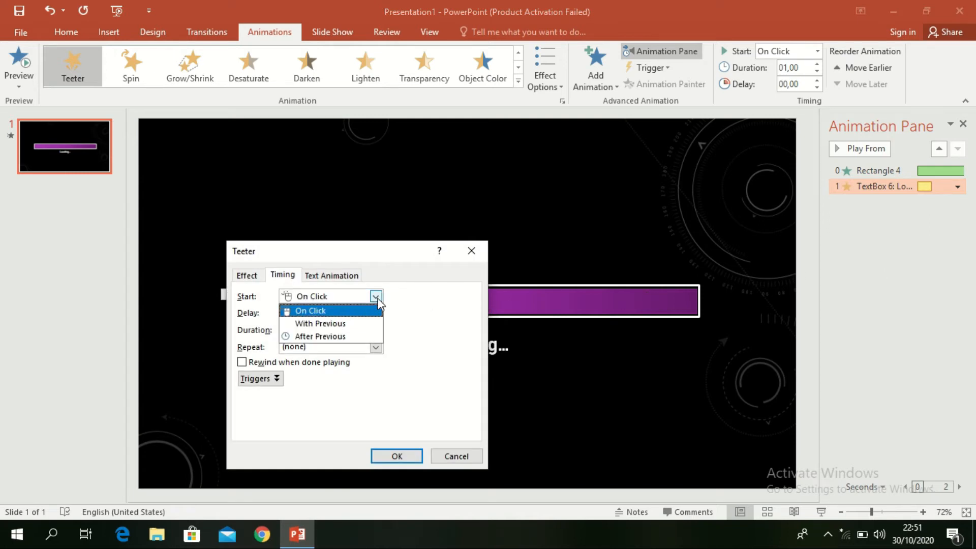
click(362, 324)
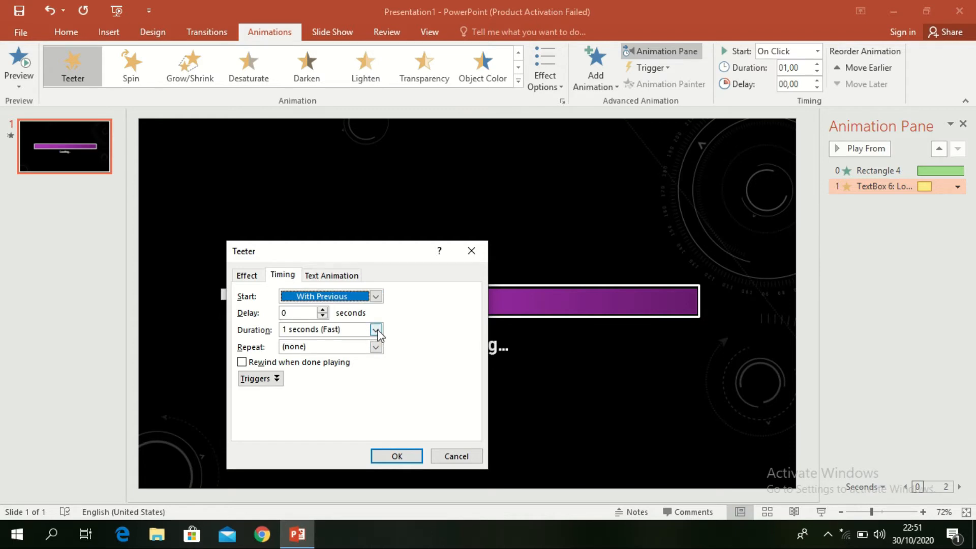
click(377, 331)
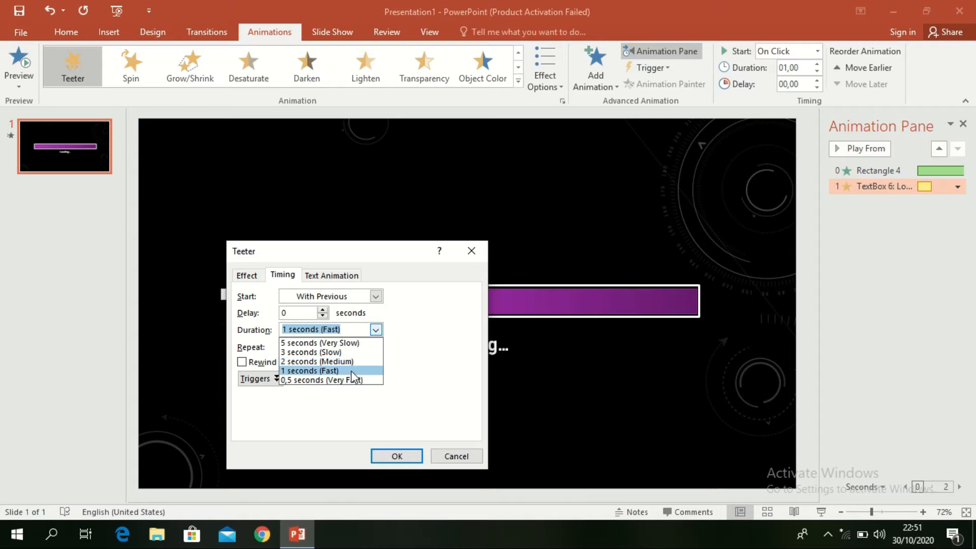
click(352, 371)
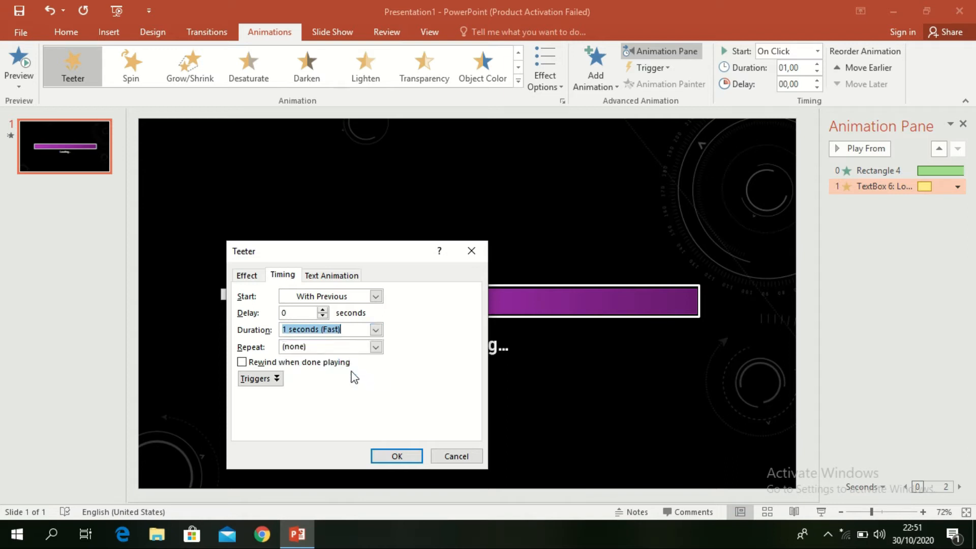
click(376, 347)
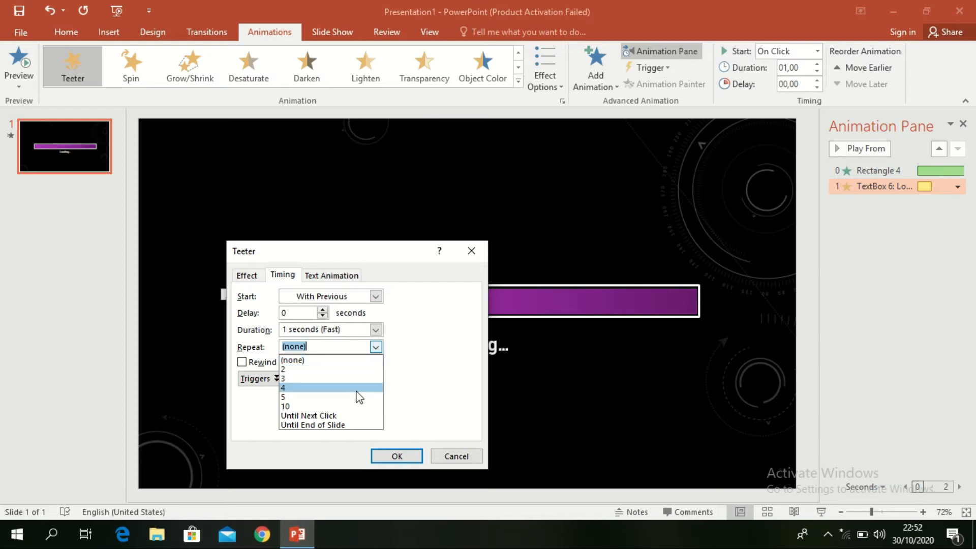
click(345, 425)
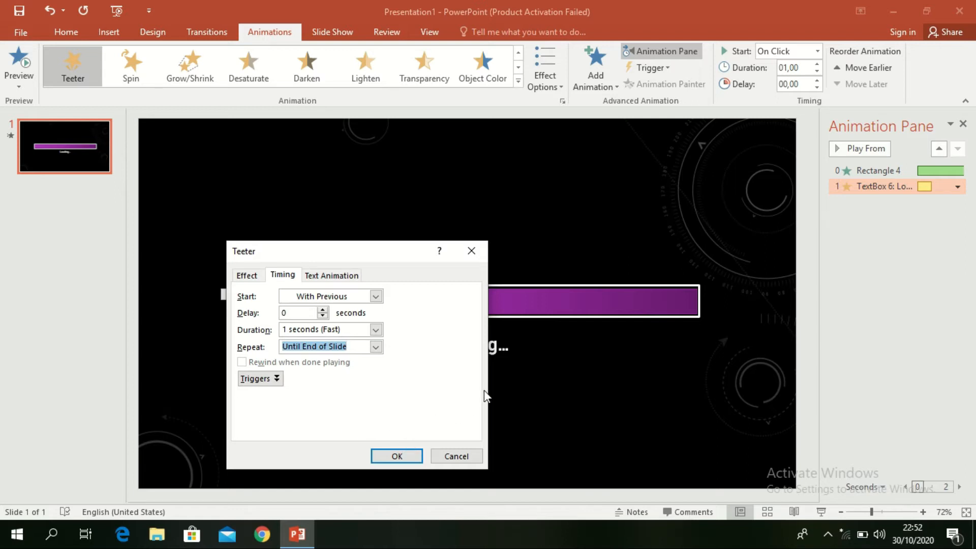
click(408, 454)
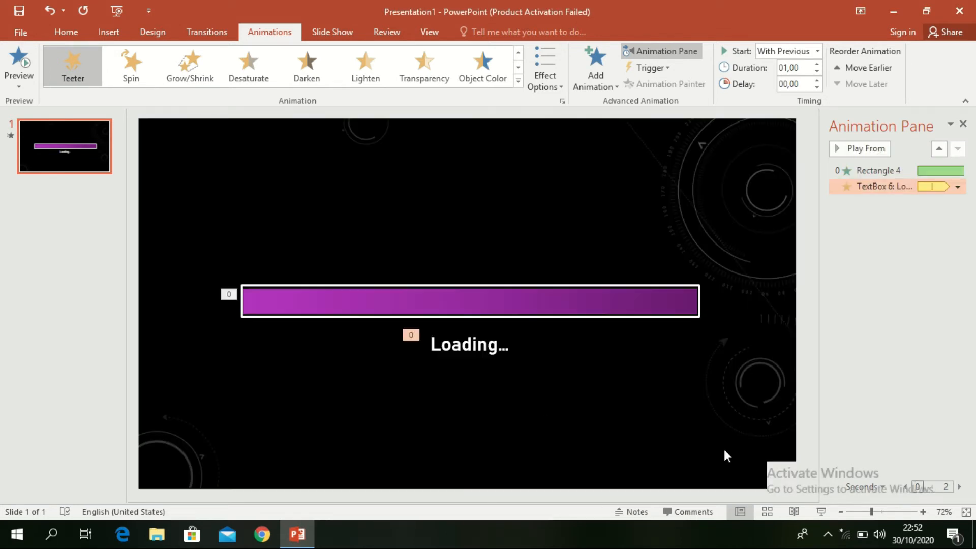
Play the loading slide as a slide show to check its animations, and end the show.
click(819, 511)
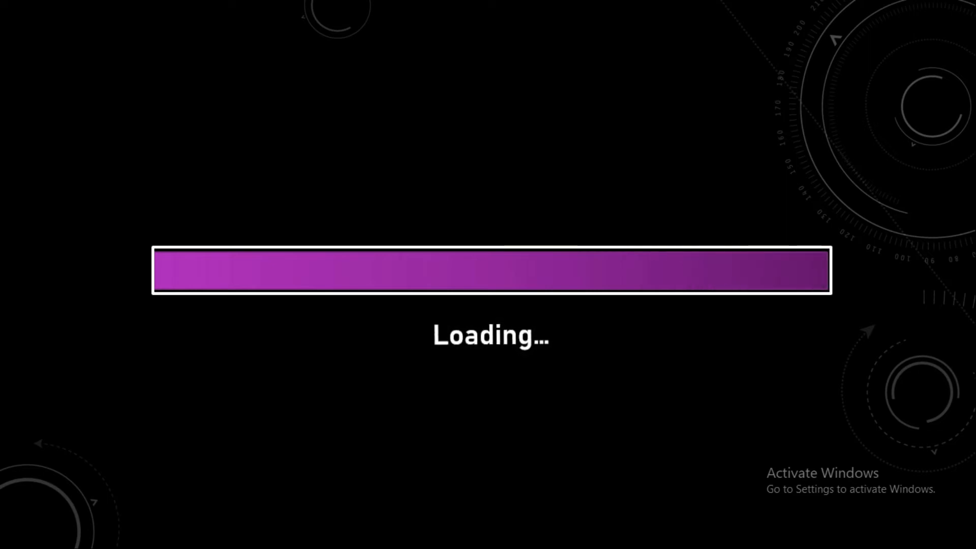
right_click(671, 327)
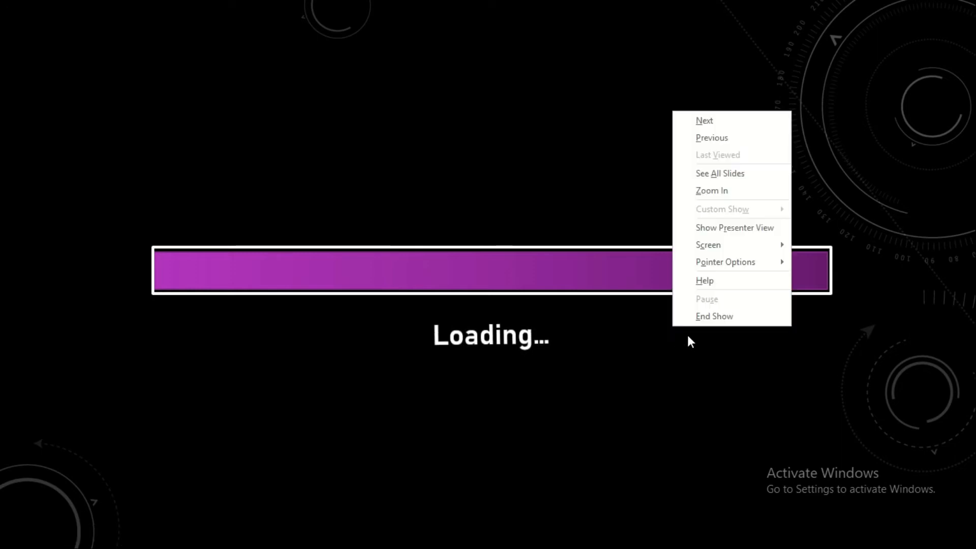
click(697, 319)
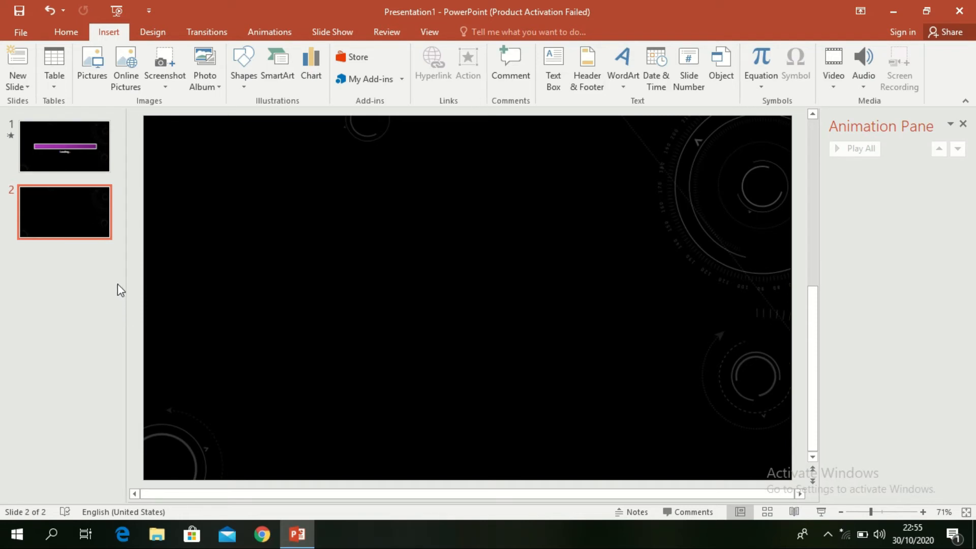
Draw a circle about 9.86 cm in diameter on slide 2 and move it to the middle of the slide.
click(64, 37)
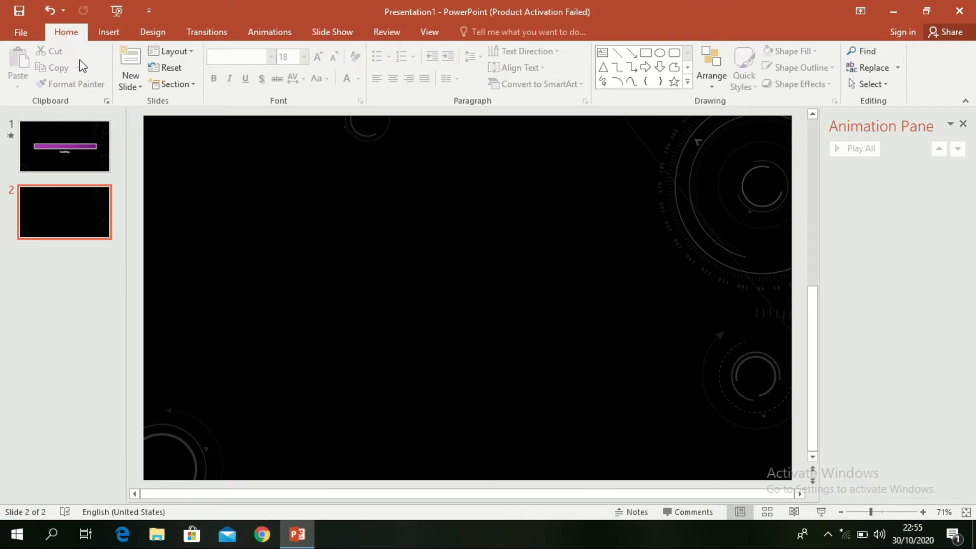
click(105, 36)
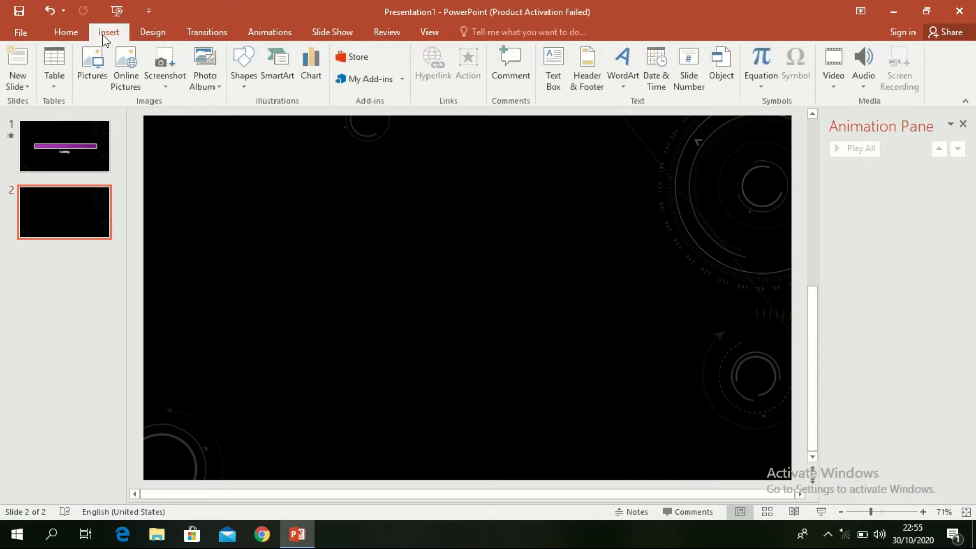
click(250, 79)
click(295, 116)
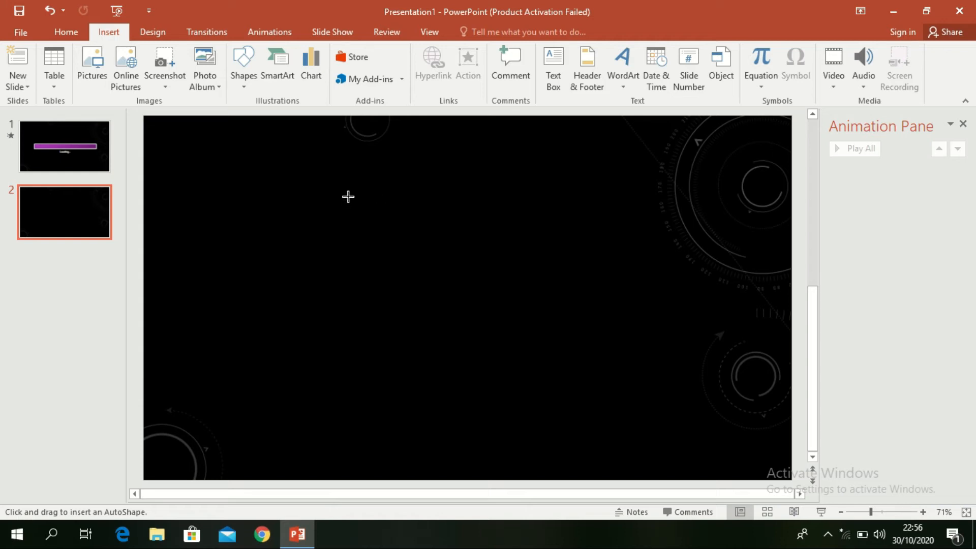
mouse_move(349, 195)
mouse_down()
mouse_move(549, 320)
mouse_move(612, 338)
mouse_move(530, 259)
mouse_move(581, 295)
mouse_move(453, 246)
mouse_move(595, 303)
mouse_move(463, 232)
mouse_move(649, 246)
mouse_move(475, 205)
mouse_move(557, 255)
mouse_move(508, 218)
mouse_move(536, 236)
mouse_up()
drag(468, 258, 494, 259)
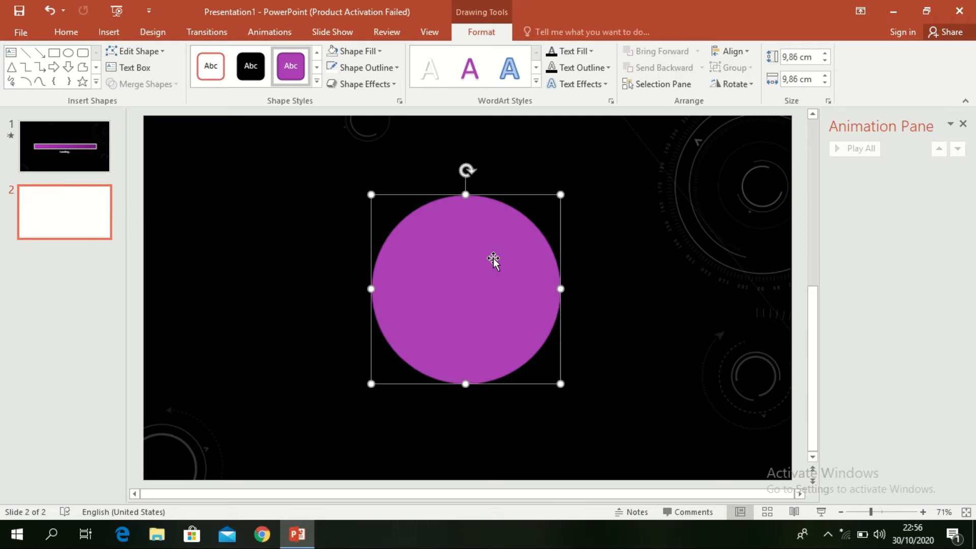
Fill the circle with white, enlarge it to about 11.39 cm and shift it back toward the slide's center.
click(366, 52)
click(343, 83)
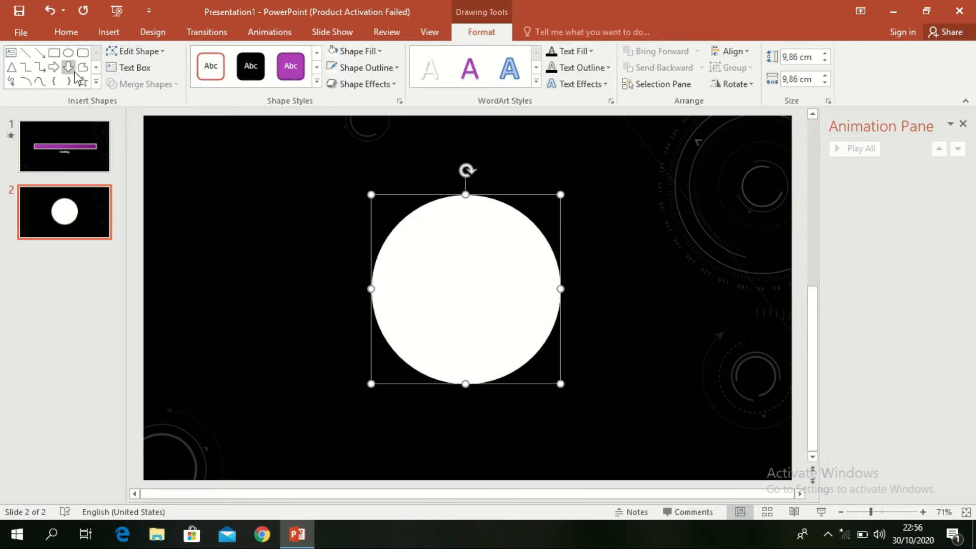
drag(560, 386, 588, 411)
drag(533, 355, 507, 351)
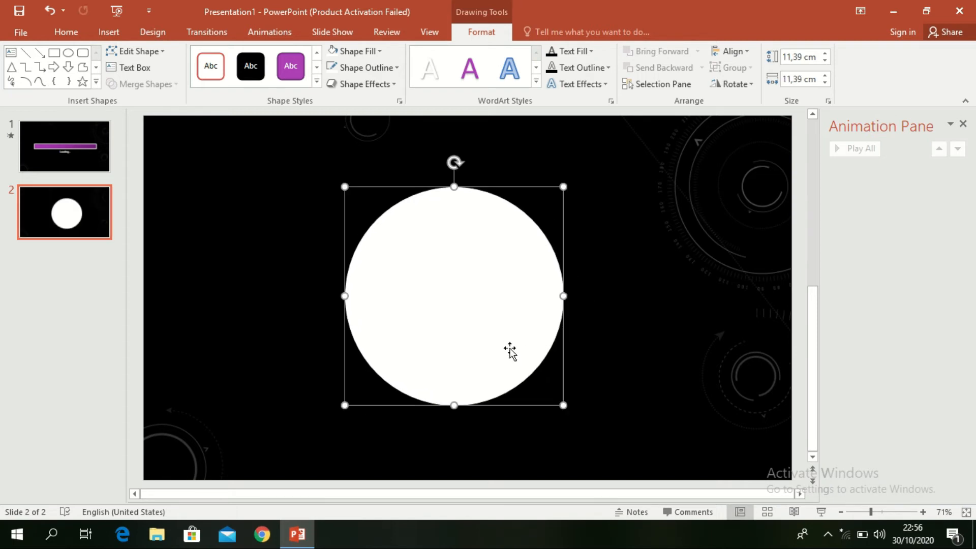
Draw a second circle about 10.83 cm in diameter and center it over the white circle.
click(69, 52)
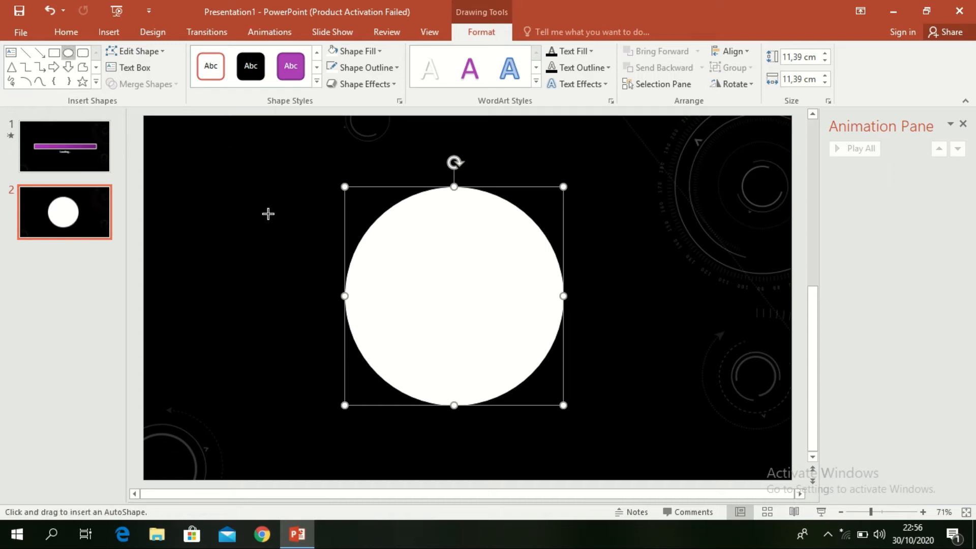
drag(387, 228, 590, 350)
drag(508, 320, 467, 298)
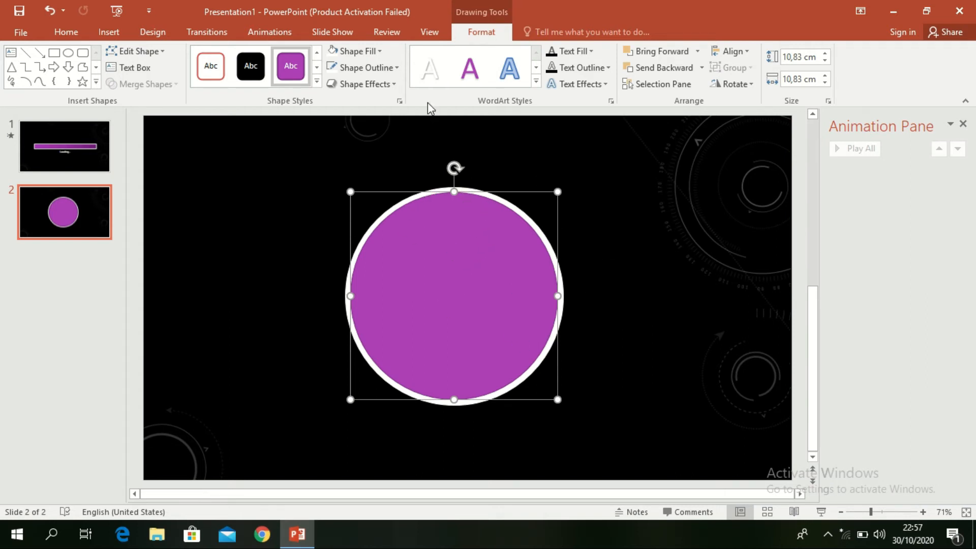
Give the inner circle on slide 2 a white outline and a black fill.
click(370, 69)
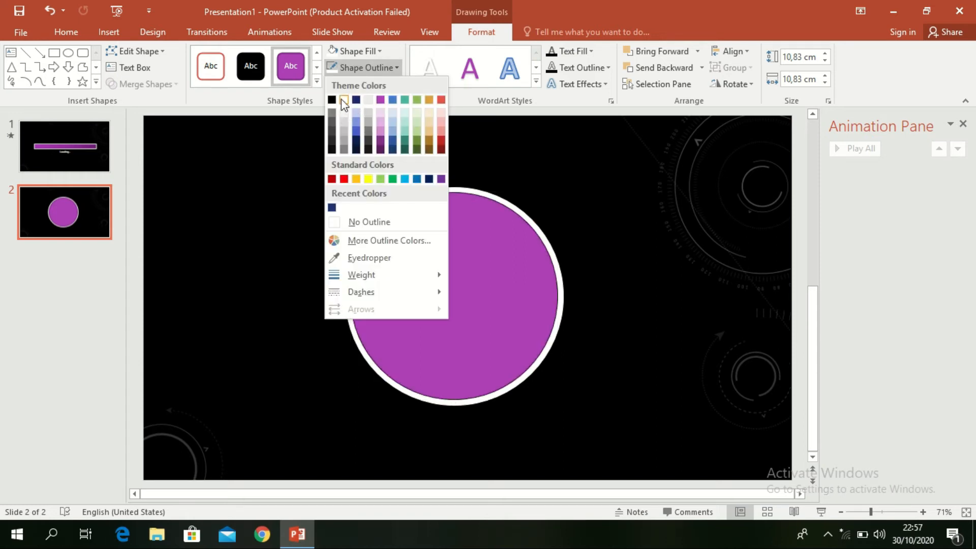
click(344, 100)
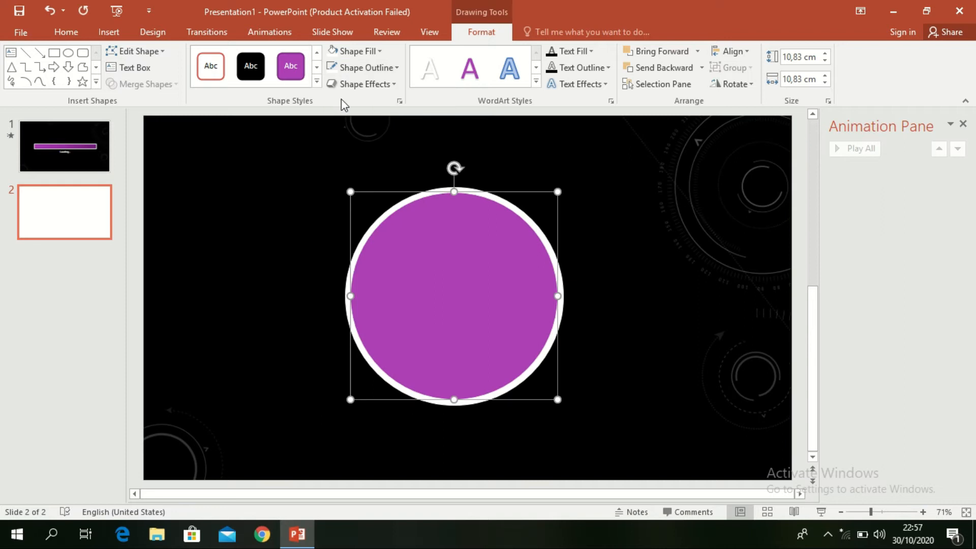
click(361, 49)
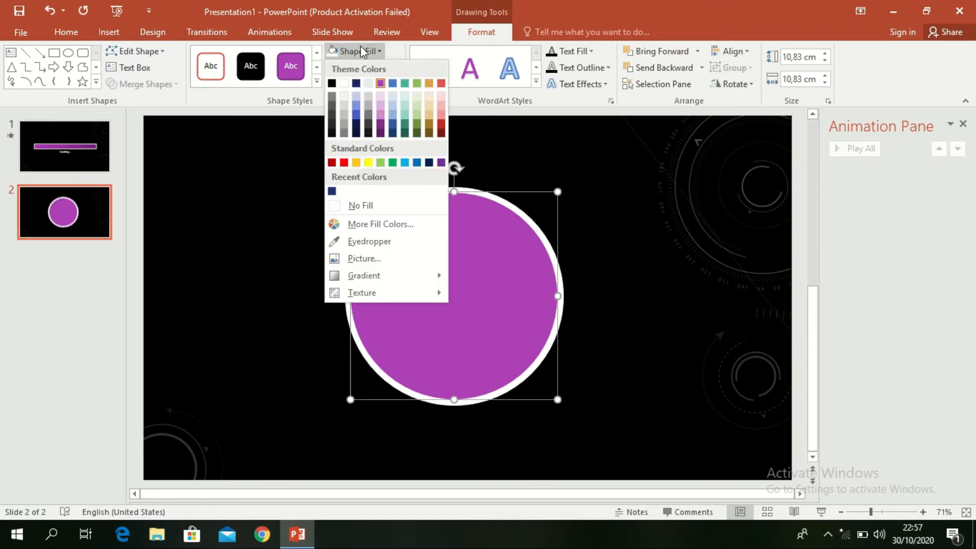
click(332, 84)
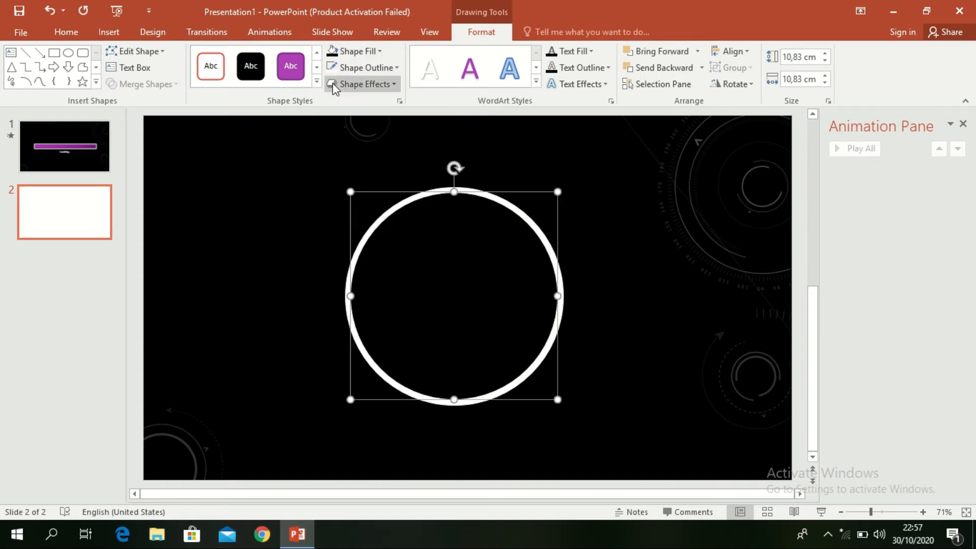
click(686, 239)
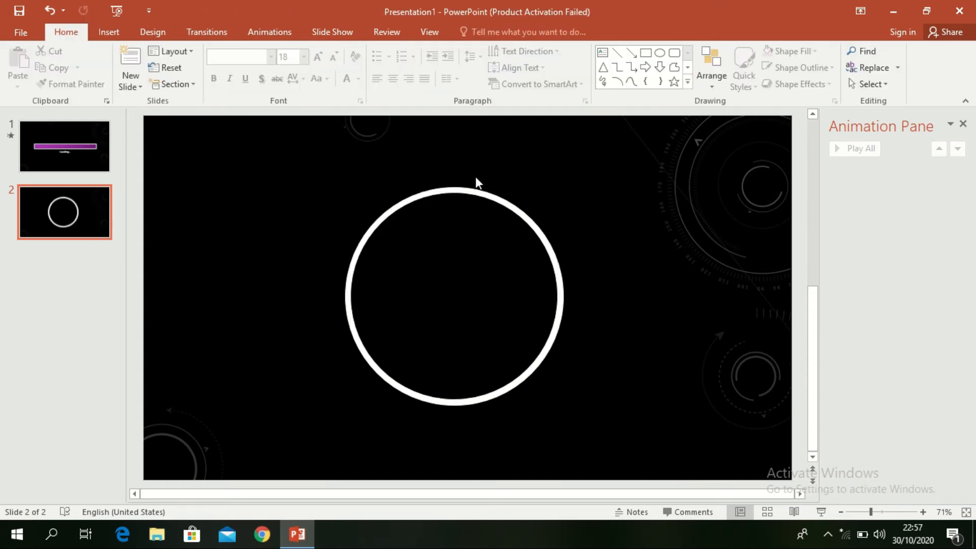
Insert a text box containing "5" on the empty area beside the ring's upper-left edge and select the box.
click(120, 33)
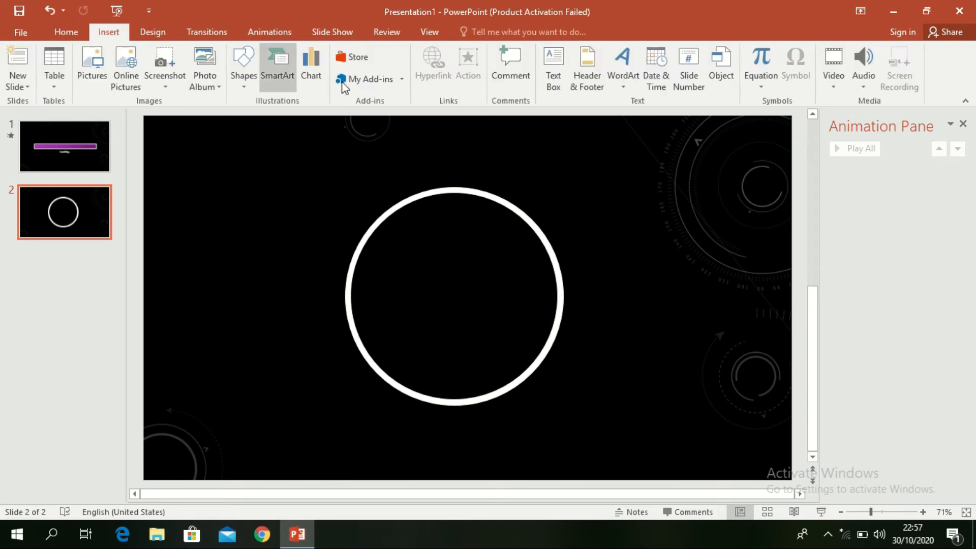
click(553, 81)
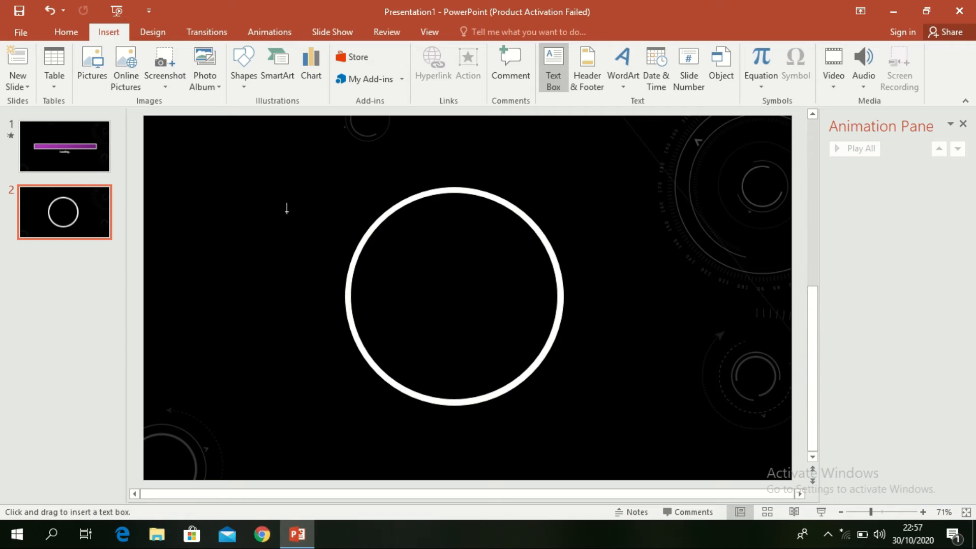
click(287, 209)
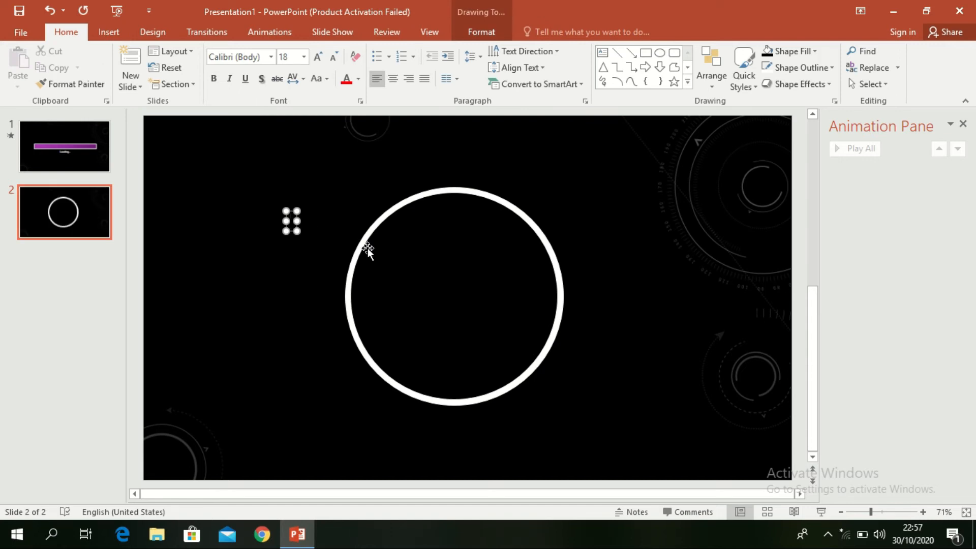
text(5)
click(302, 229)
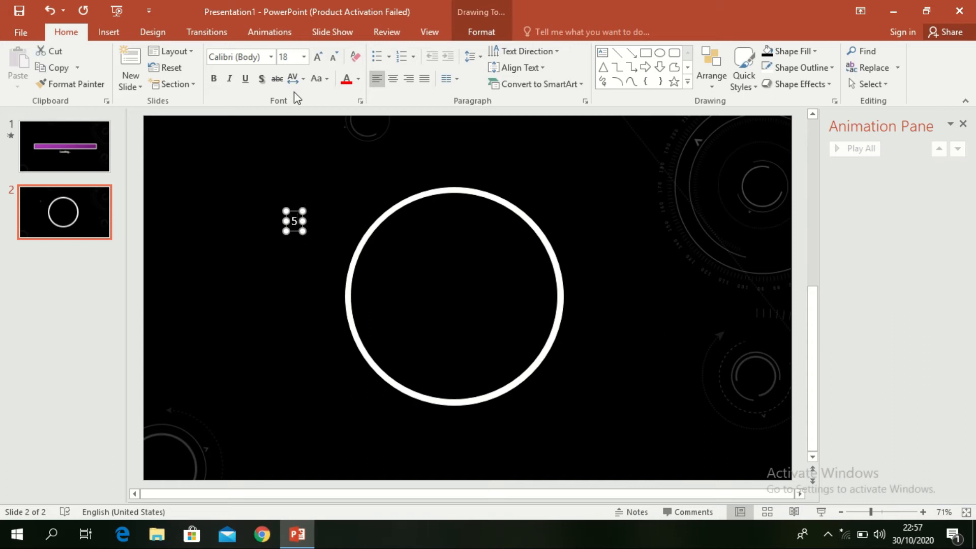